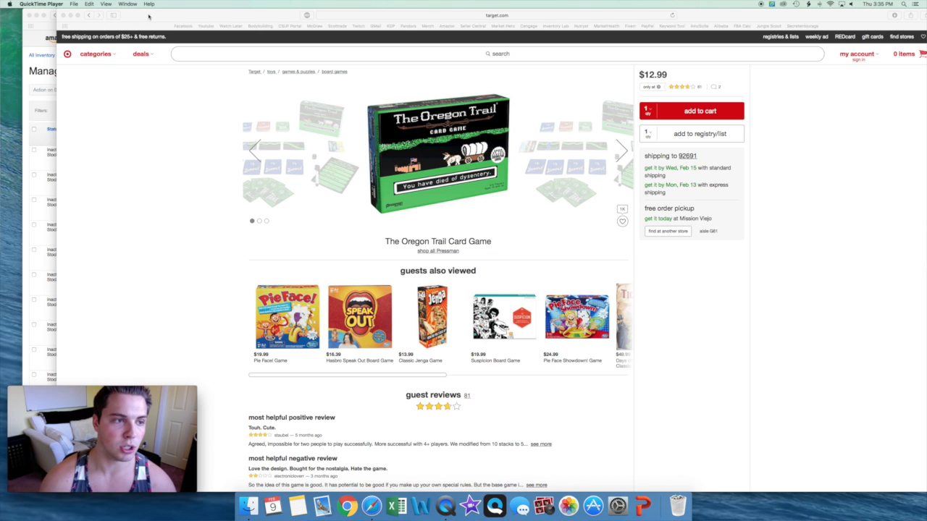
# - Switch from the Target product page to Seller Central and open the Add a Product page
pyautogui.click(34, 43)
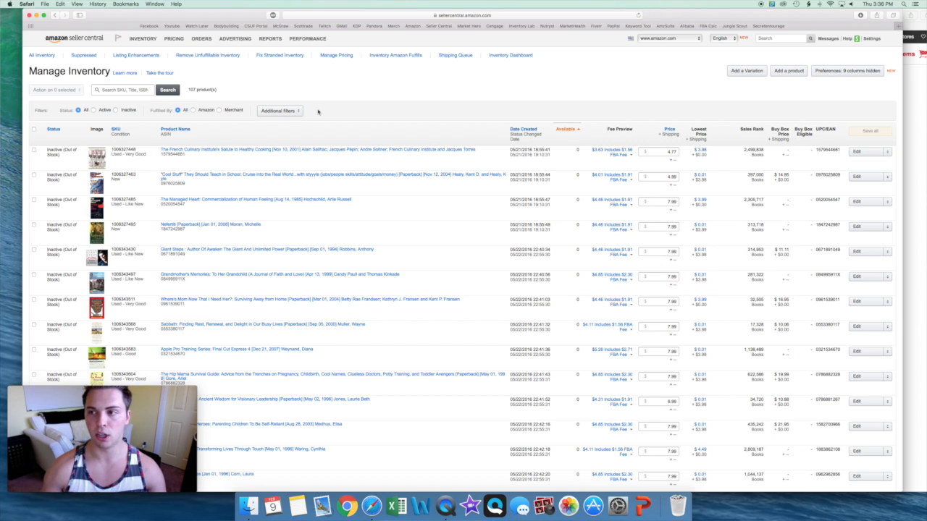
pyautogui.click(923, 159)
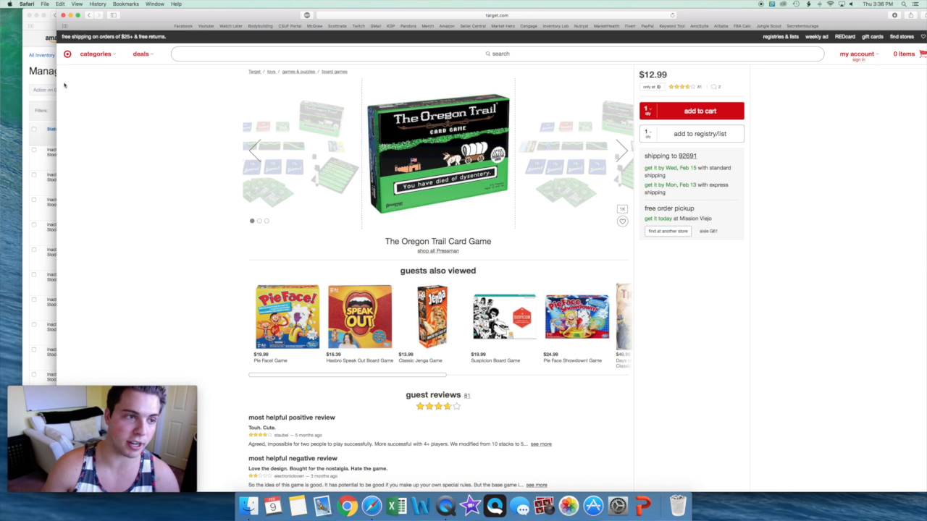
pyautogui.click(31, 85)
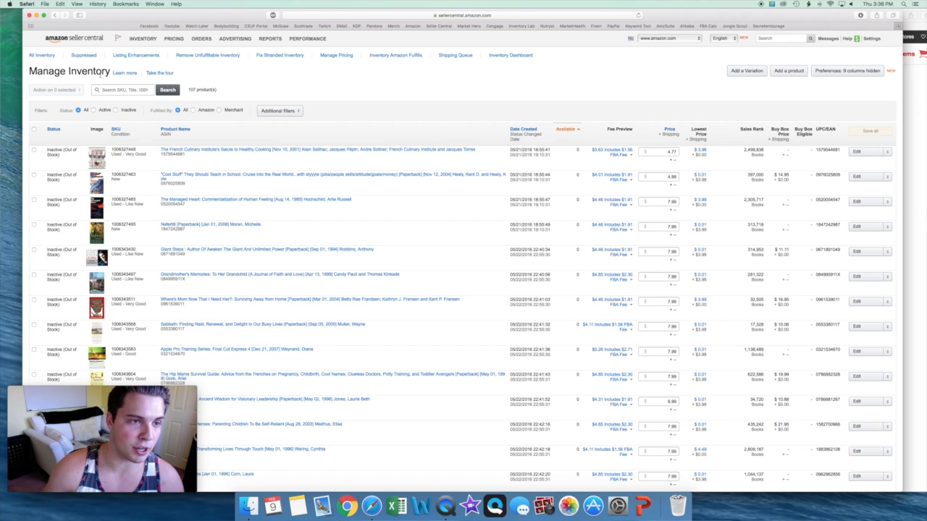
pyautogui.moveTo(145, 44)
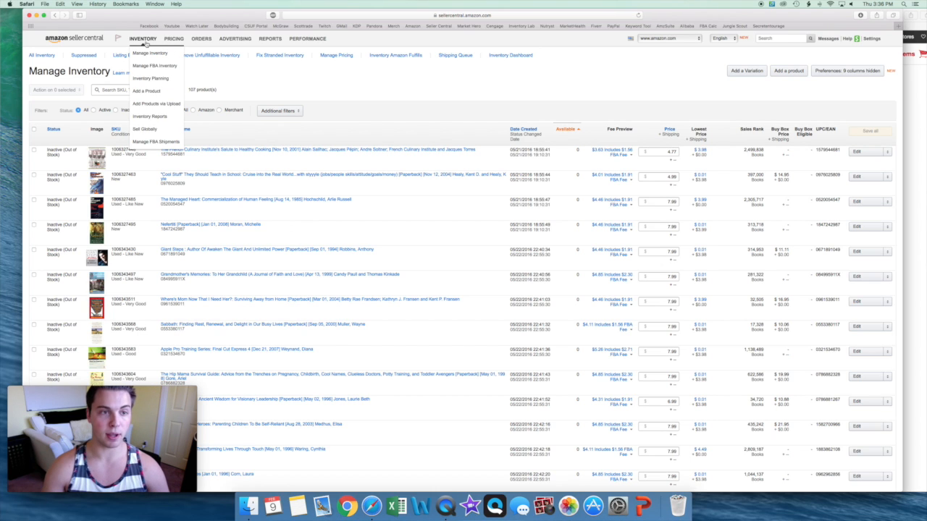
pyautogui.click(152, 92)
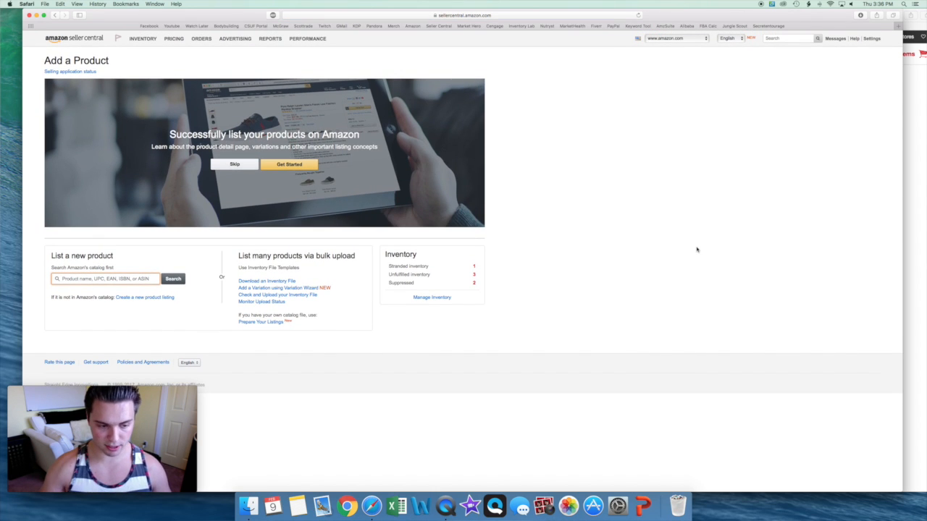
# - Search Amazon's catalog for "Oregon Trail card game" and start a listing for The Oregon Trail Card Game
pyautogui.write('Oregon Trail card game')
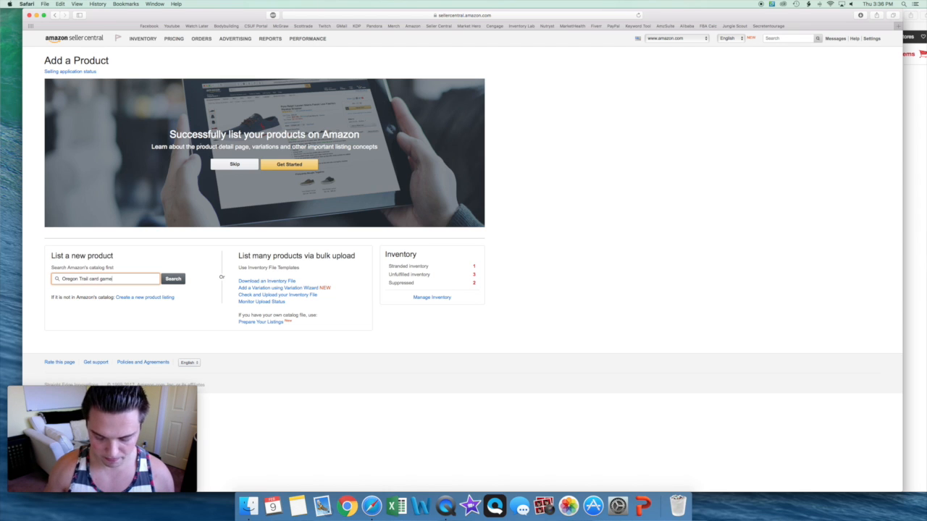
pyautogui.press('Return')
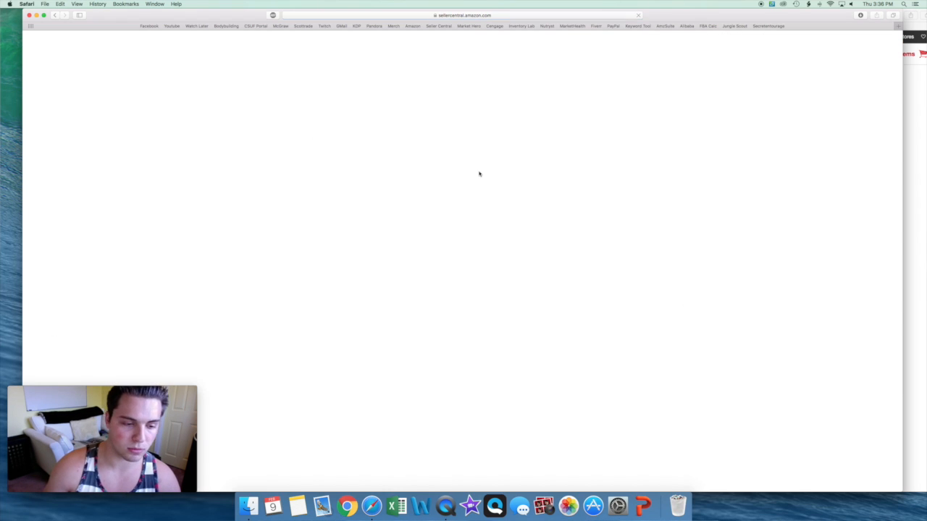
pyautogui.scroll(-3, 557, 234)
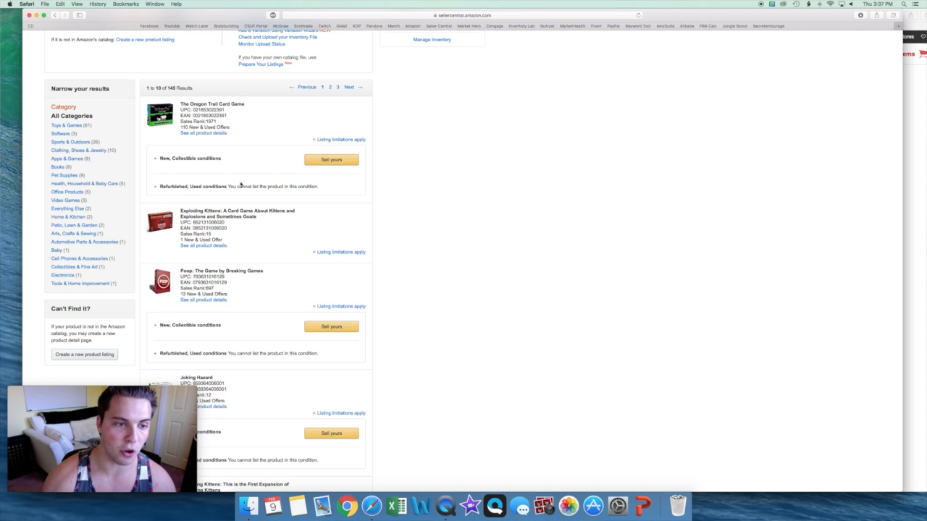
pyautogui.click(334, 162)
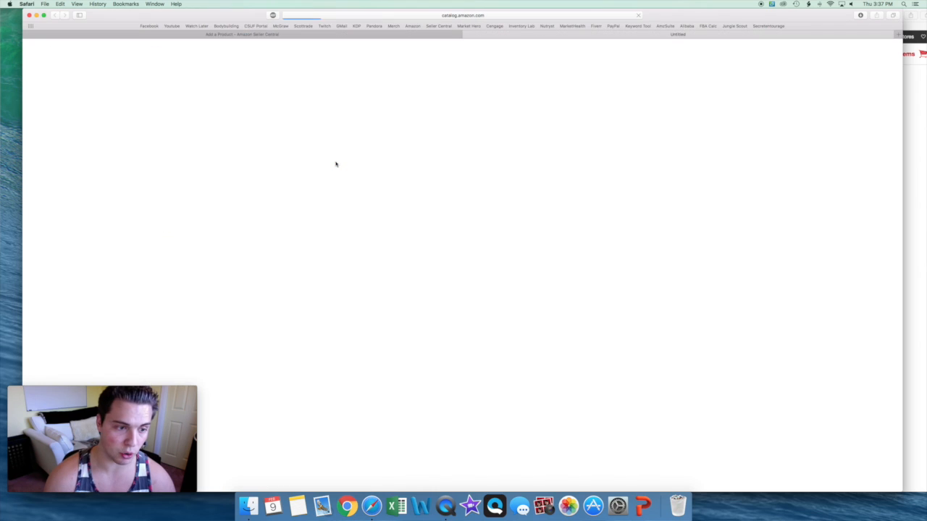
# - Review the Target product page for The Oregon Trail Card Game and close its window
pyautogui.click(924, 126)
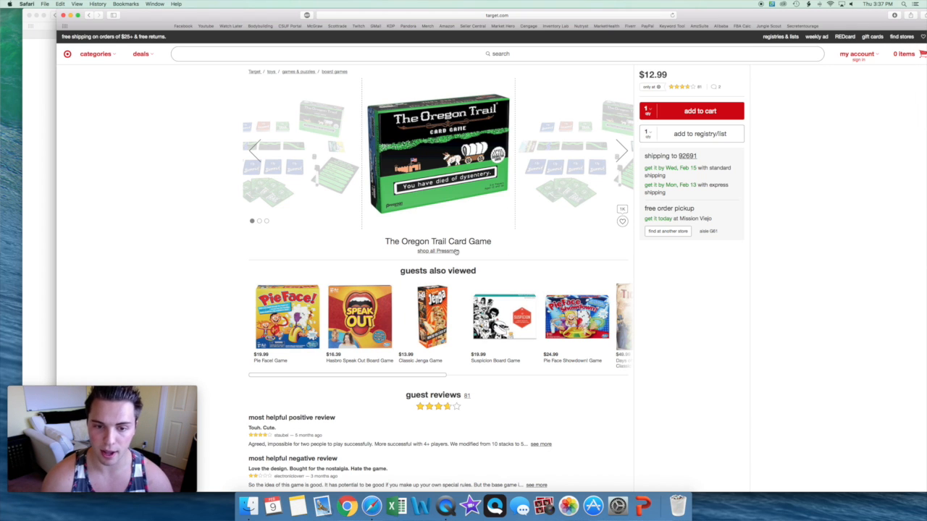
pyautogui.scroll(-5, 451, 158)
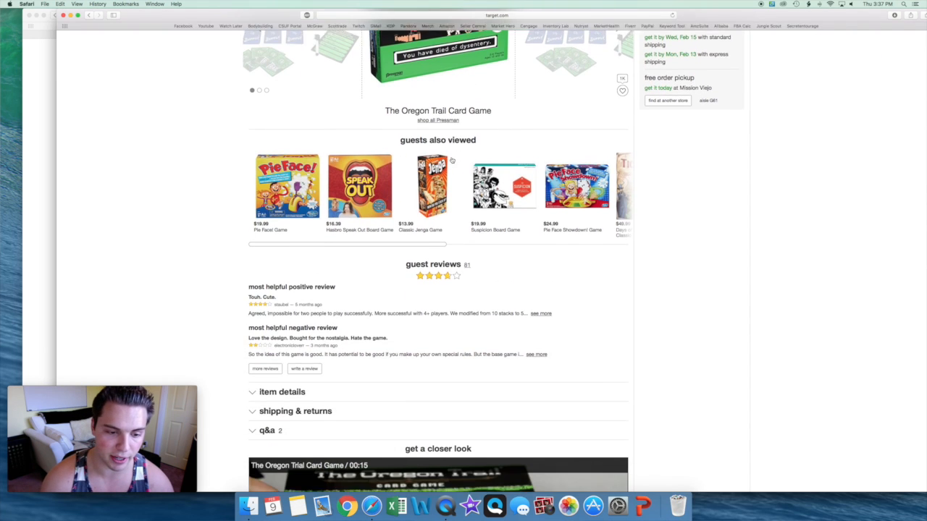
pyautogui.scroll(-4, 451, 158)
pyautogui.scroll(-2, 482, 167)
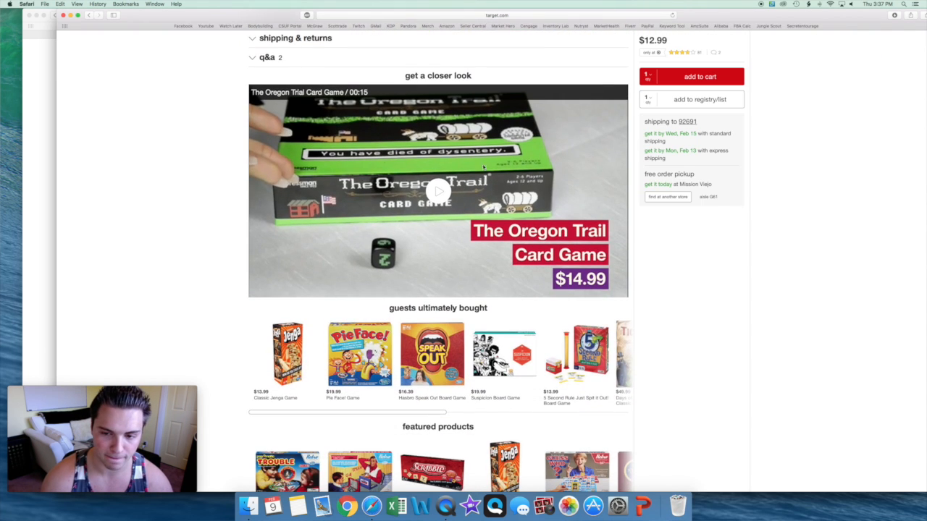
pyautogui.scroll(10, 351, 211)
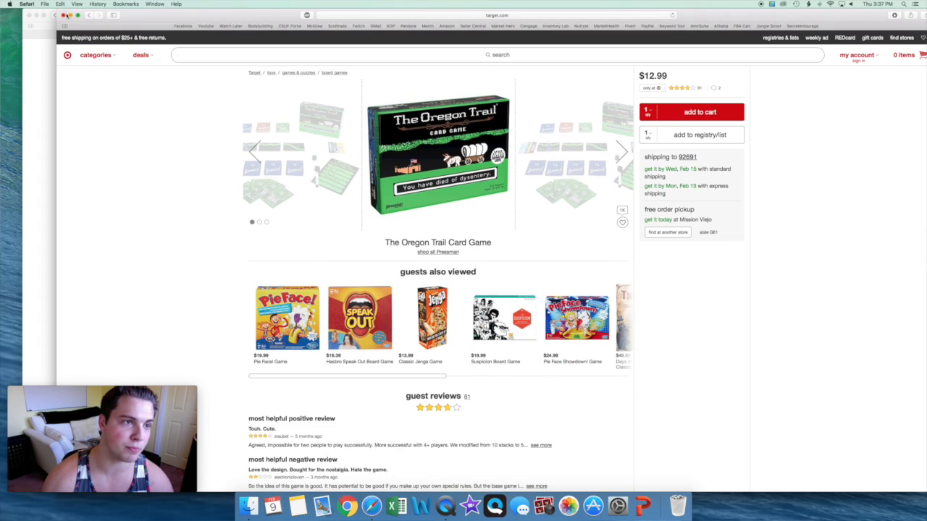
pyautogui.click(63, 15)
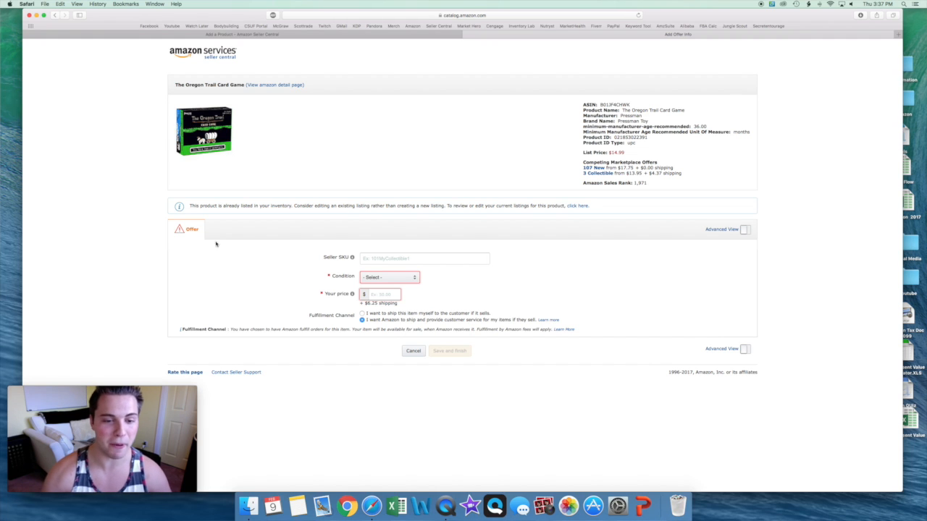
# - Set the condition of The Oregon Trail Card Game offer to New
pyautogui.click(410, 278)
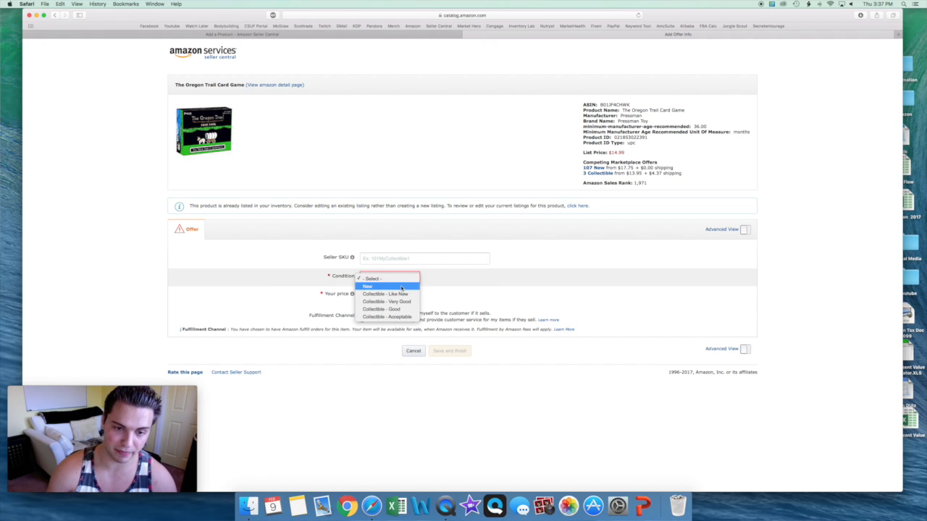
pyautogui.click(403, 287)
pyautogui.click(382, 319)
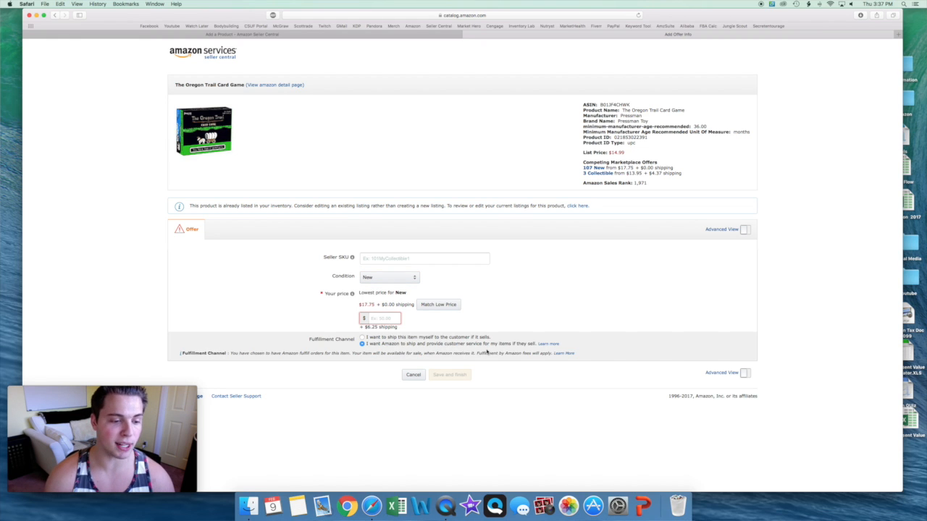
# - Open the competing new offers in a separate window and filter them to Prime shipping to check the lowest price
pyautogui.rightClick(598, 169)
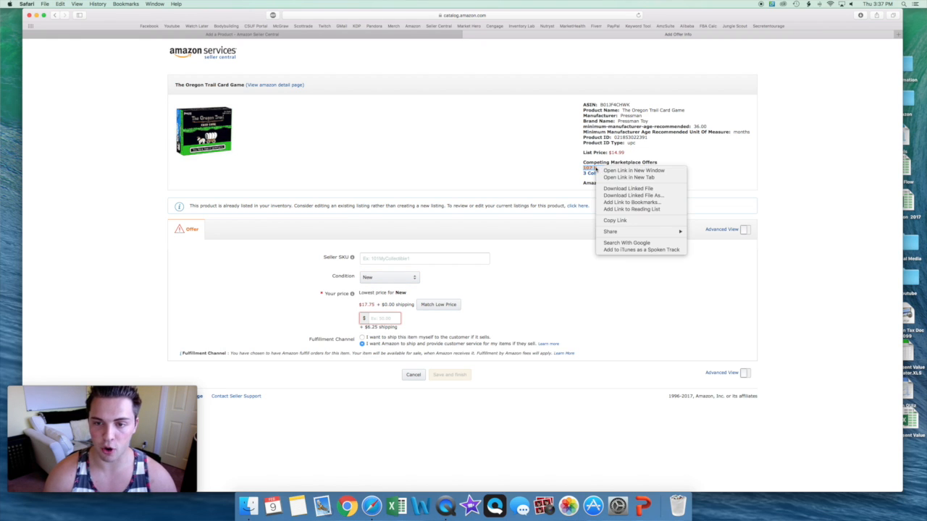
pyautogui.click(603, 170)
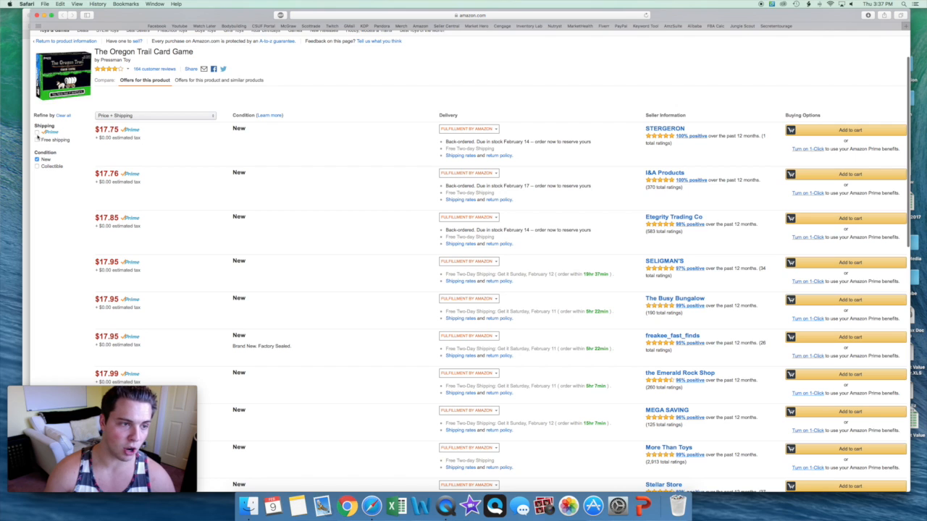
pyautogui.click(44, 167)
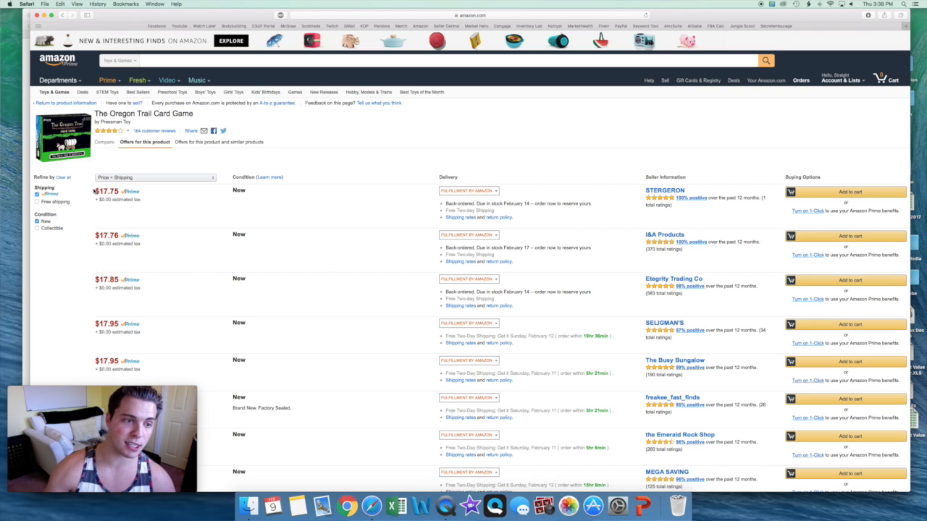
pyautogui.moveTo(96, 191); pyautogui.dragTo(118, 192)
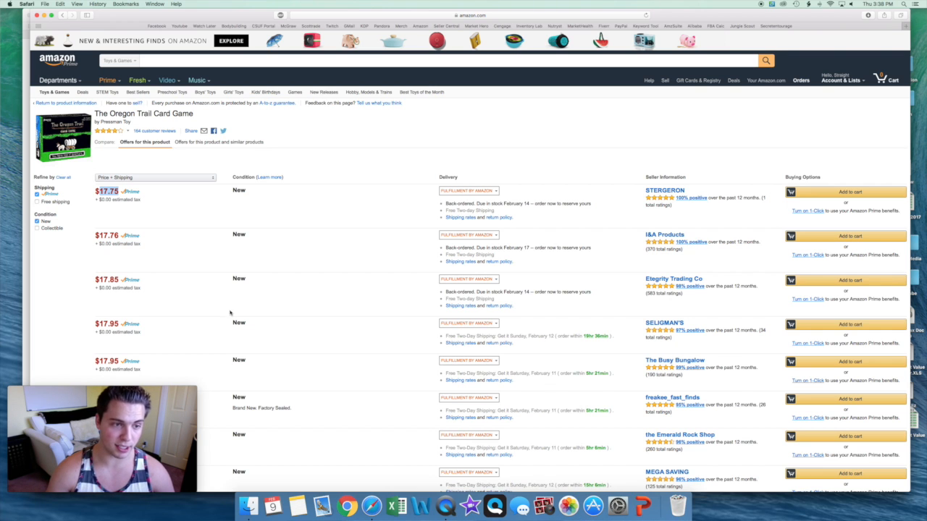
# - Return to the offer form and set the selling price to $17.74
pyautogui.click(26, 278)
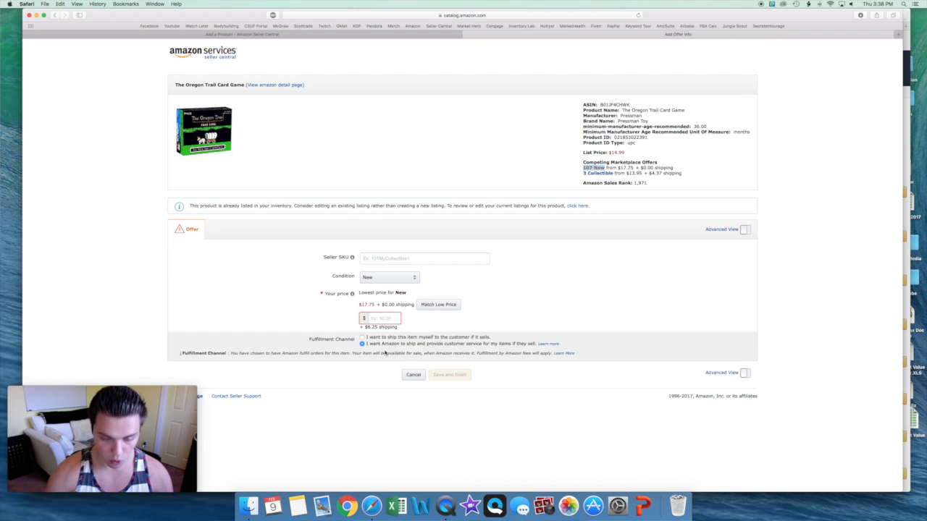
pyautogui.click(380, 318)
pyautogui.write('17.74')
pyautogui.click(198, 283)
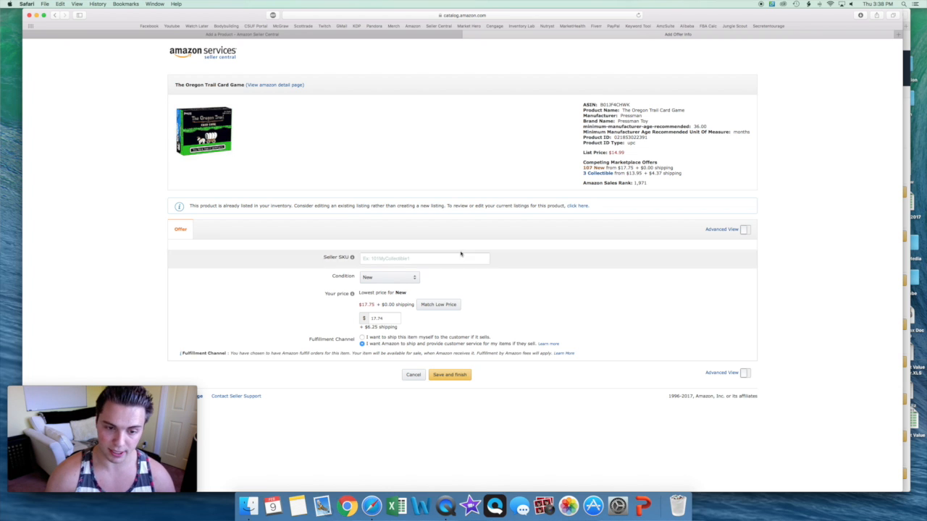
# - Review the fulfillment channel choices and save the offer with Amazon handling shipping and customer service
pyautogui.moveTo(109, 400)
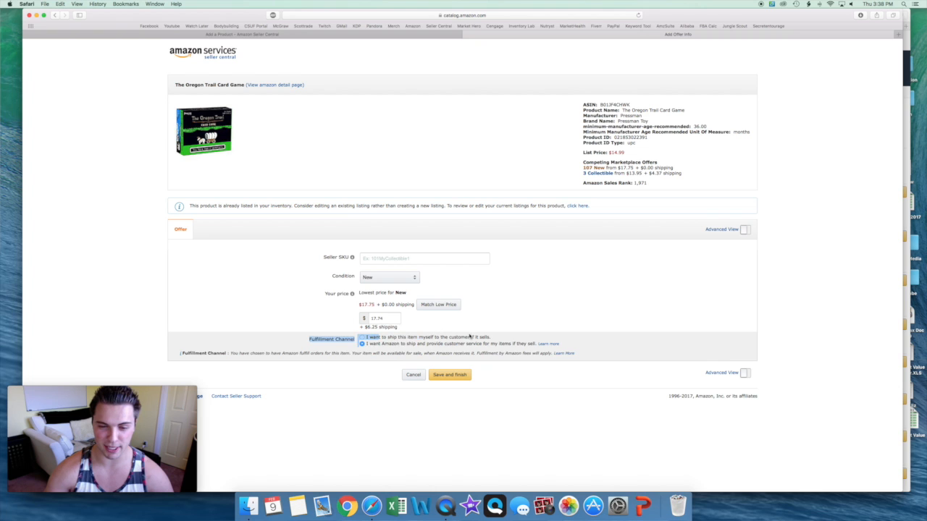
pyautogui.moveTo(494, 339); pyautogui.dragTo(363, 339)
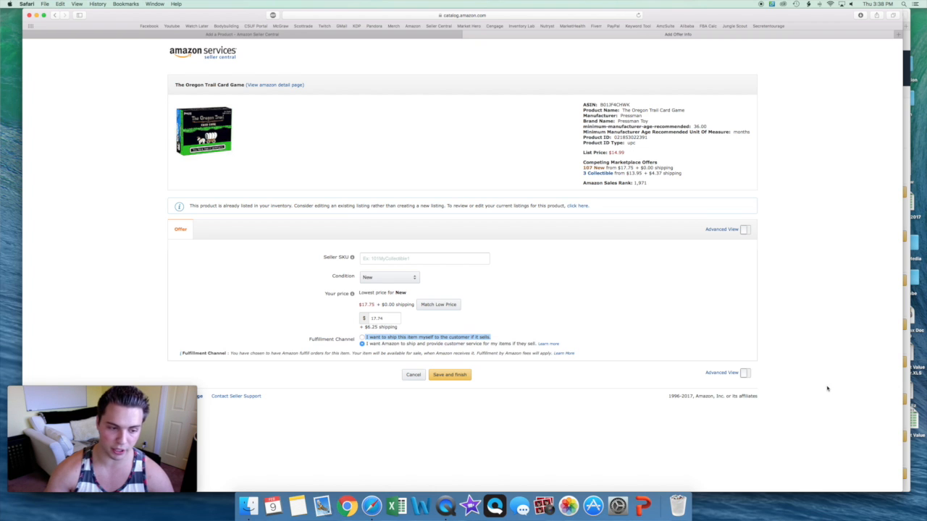
pyautogui.click(422, 385)
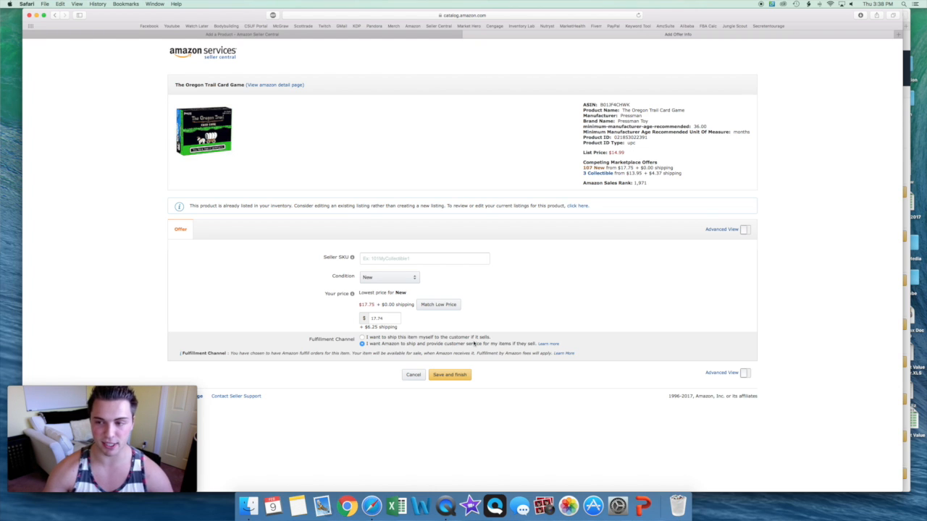
pyautogui.click(456, 376)
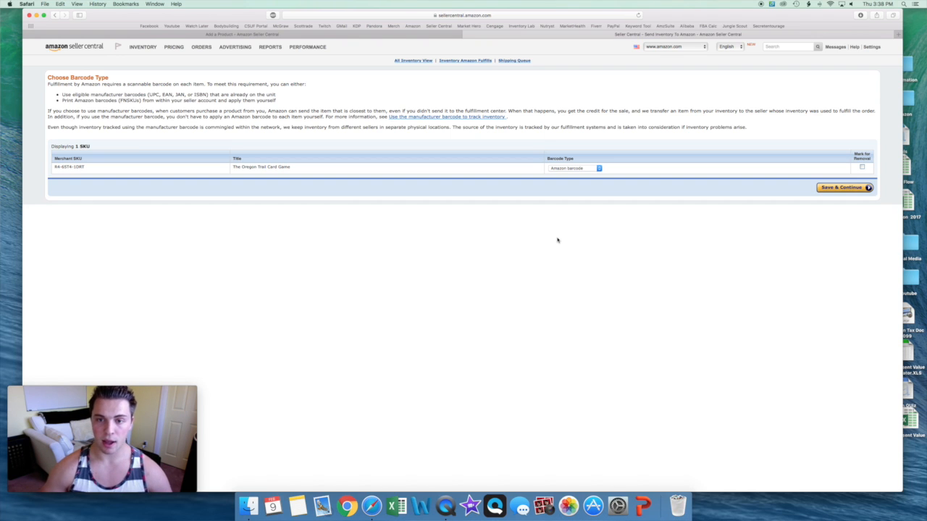
# - Keep Amazon barcode as the barcode type for The Oregon Trail Card Game and save the choice
pyautogui.click(570, 168)
pyautogui.click(568, 168)
pyautogui.click(569, 169)
pyautogui.click(569, 169)
pyautogui.click(851, 188)
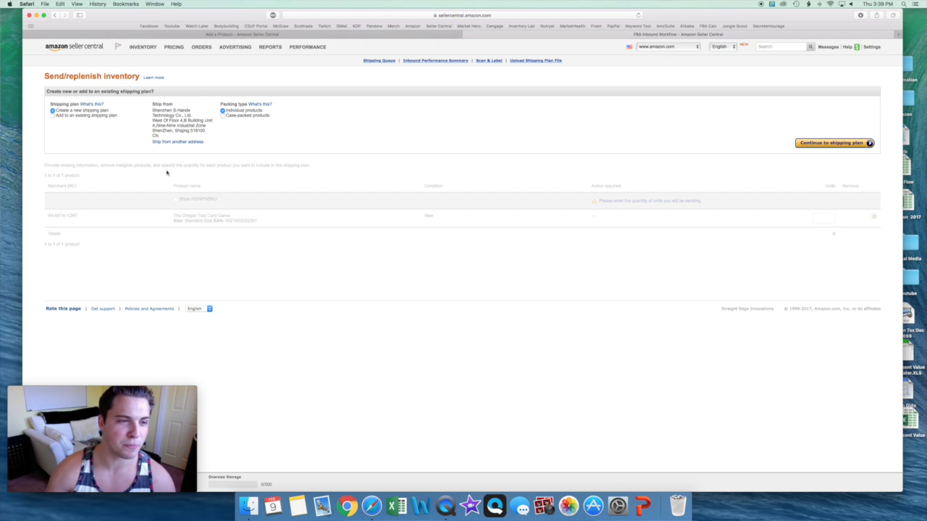
# - Create a new shipping plan with the packing type Individual products
pyautogui.moveTo(54, 110); pyautogui.dragTo(111, 110)
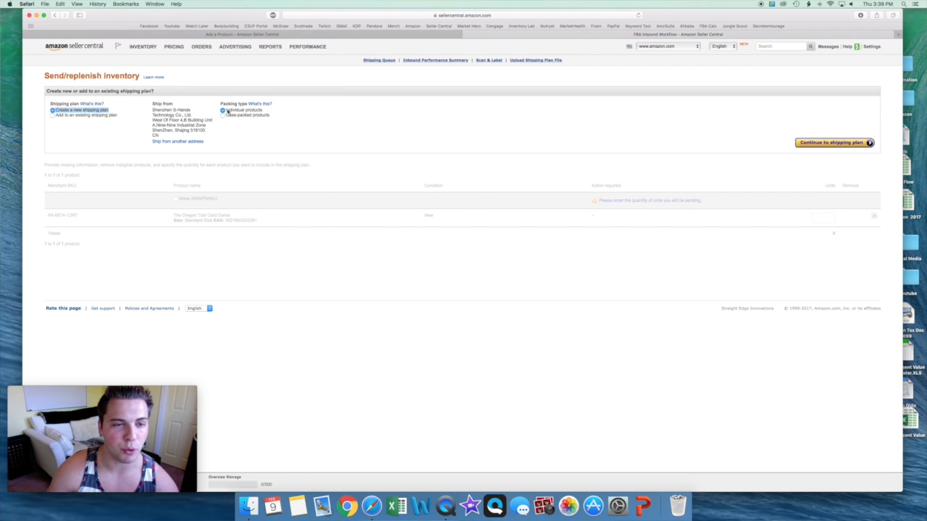
pyautogui.moveTo(227, 110); pyautogui.dragTo(264, 111)
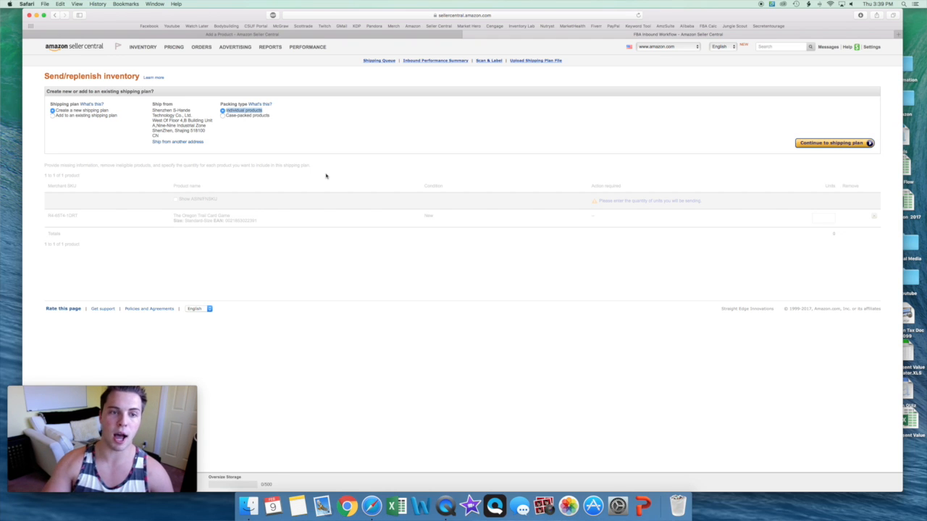
pyautogui.click(326, 175)
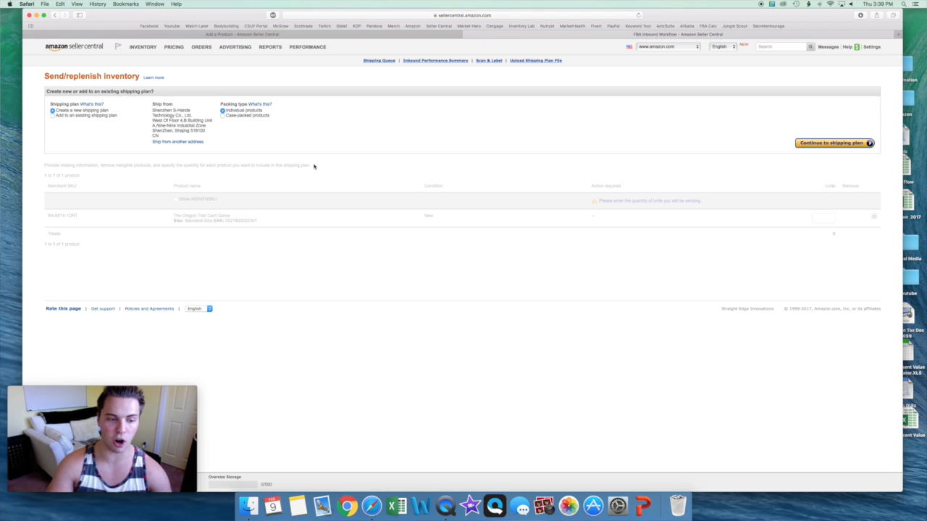
pyautogui.click(823, 144)
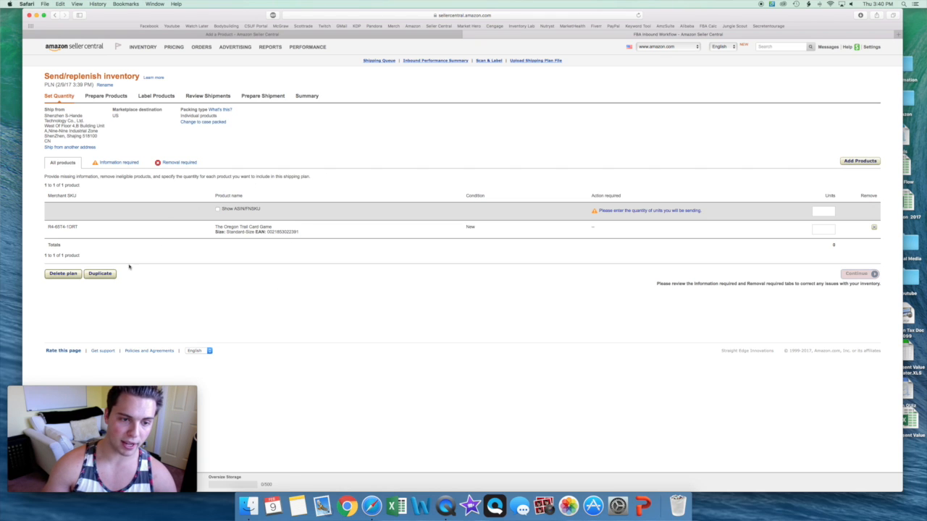
# - Open the Manage Inventory page in the browser tab that holds Add a Product
pyautogui.moveTo(143, 54)
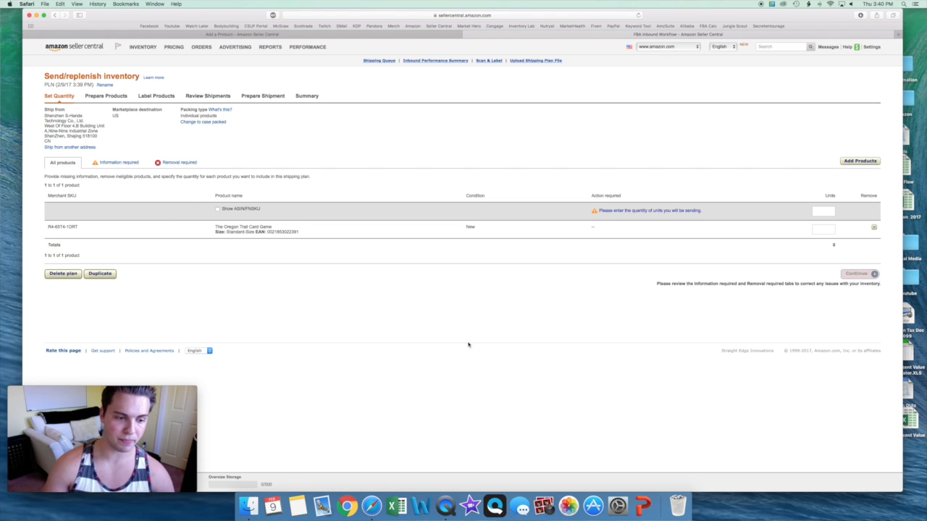
pyautogui.click(158, 36)
pyautogui.scroll(-1, 472, 296)
pyautogui.moveTo(149, 49)
pyautogui.click(144, 49)
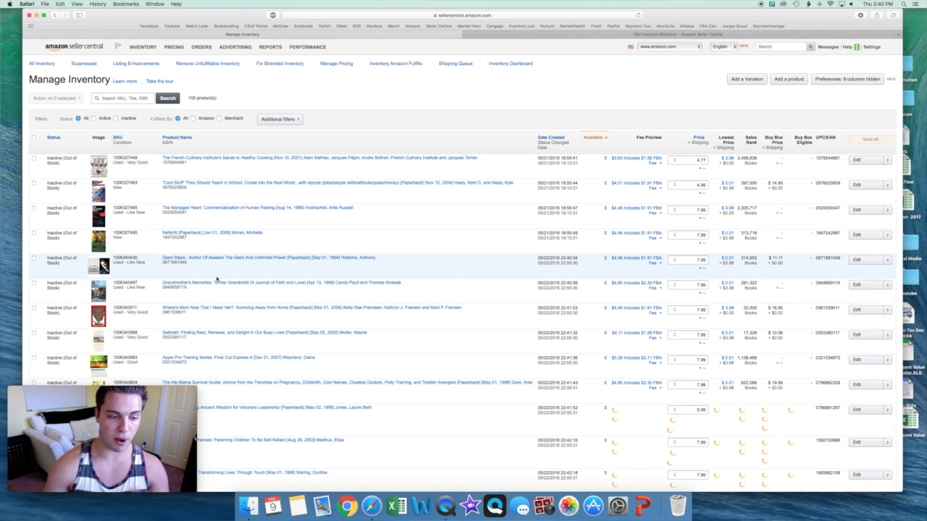
# - Tick the first six listings in the inventory and close the Manage Inventory tab to return to the shipping plan
pyautogui.click(34, 158)
pyautogui.click(33, 185)
pyautogui.click(34, 210)
pyautogui.click(33, 234)
pyautogui.click(34, 285)
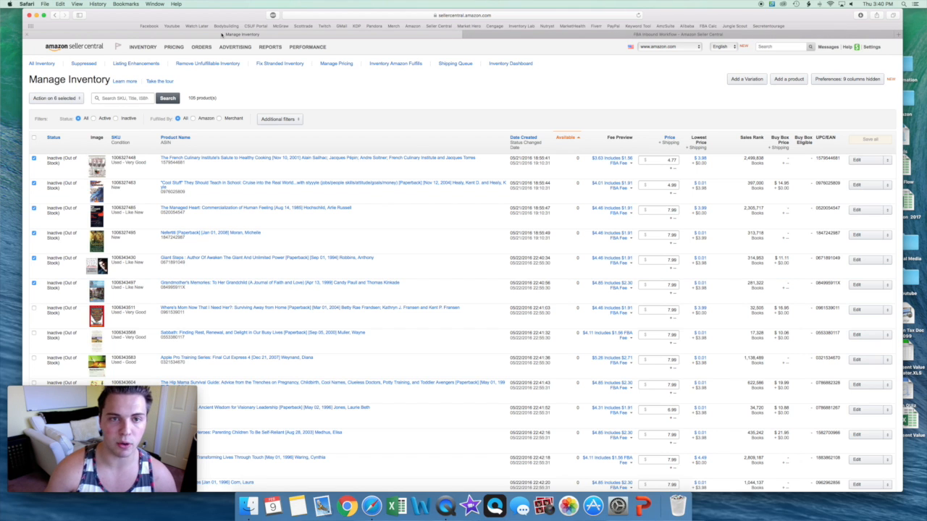
pyautogui.click(25, 35)
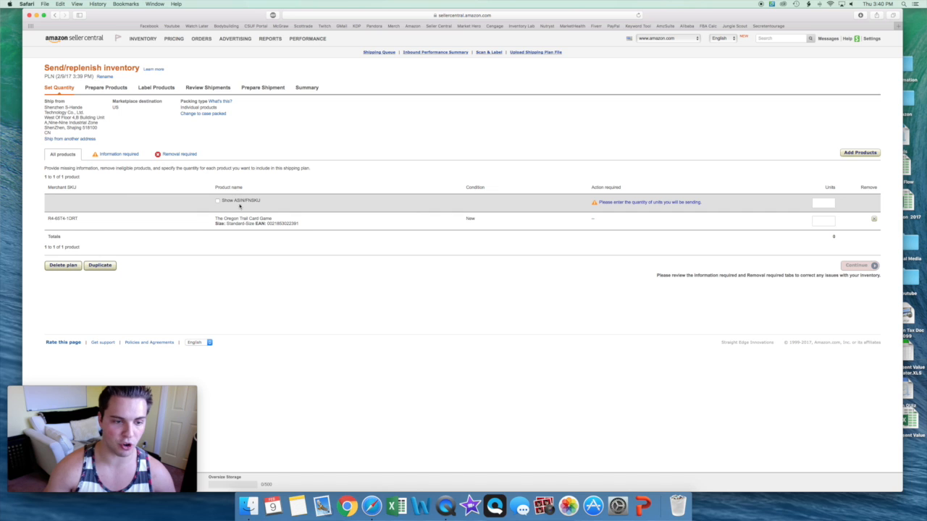
# - Set the quantity of The Oregon Trail Card Game to 1 unit and continue to product preparation
pyautogui.click(824, 222)
pyautogui.write('1')
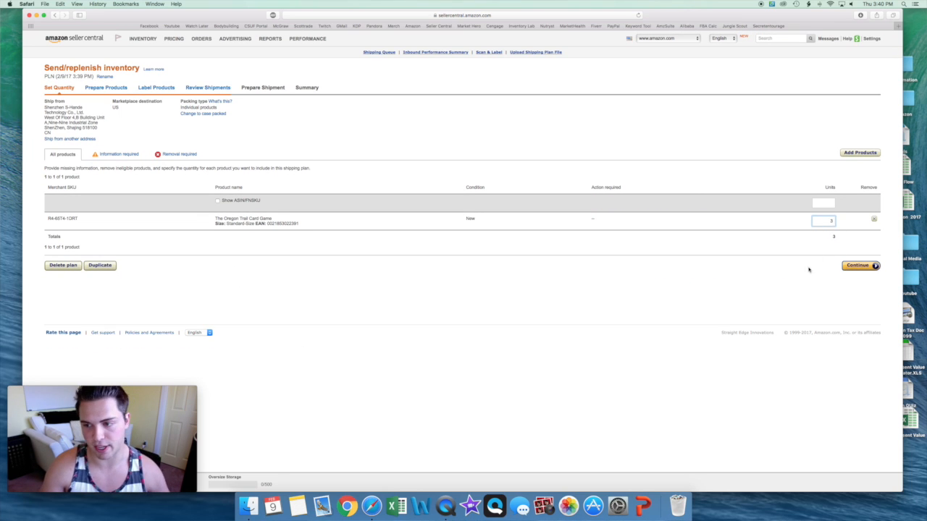
pyautogui.click(773, 276)
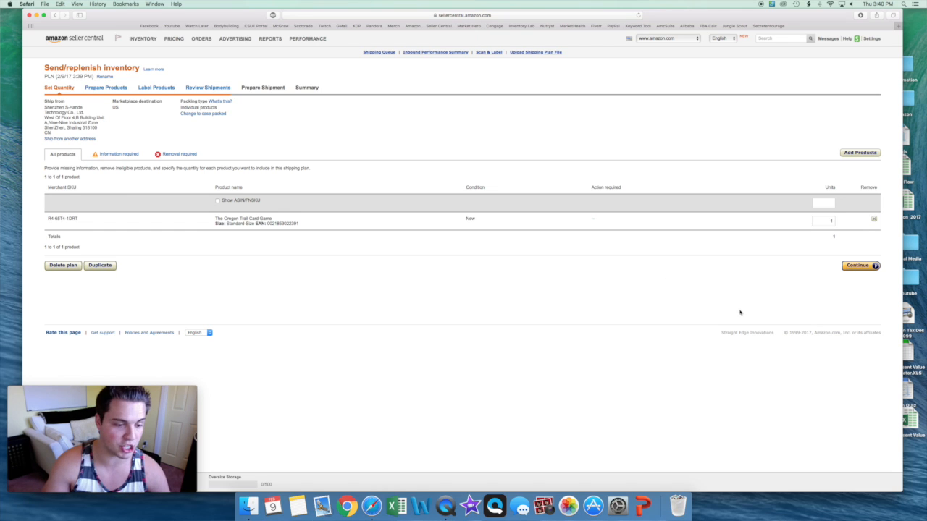
pyautogui.click(872, 266)
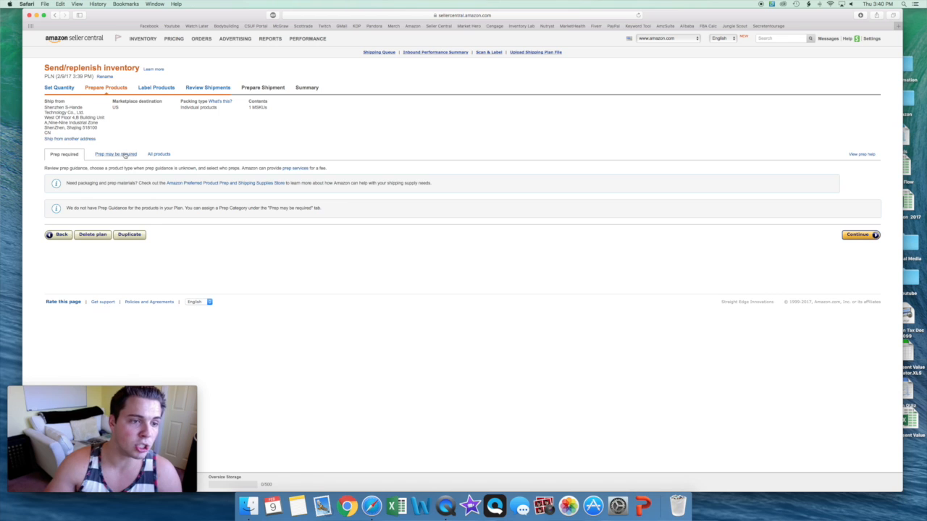
# - Under the products that may require prep, choose Merchant for who preps all products and continue to labeling
pyautogui.click(122, 155)
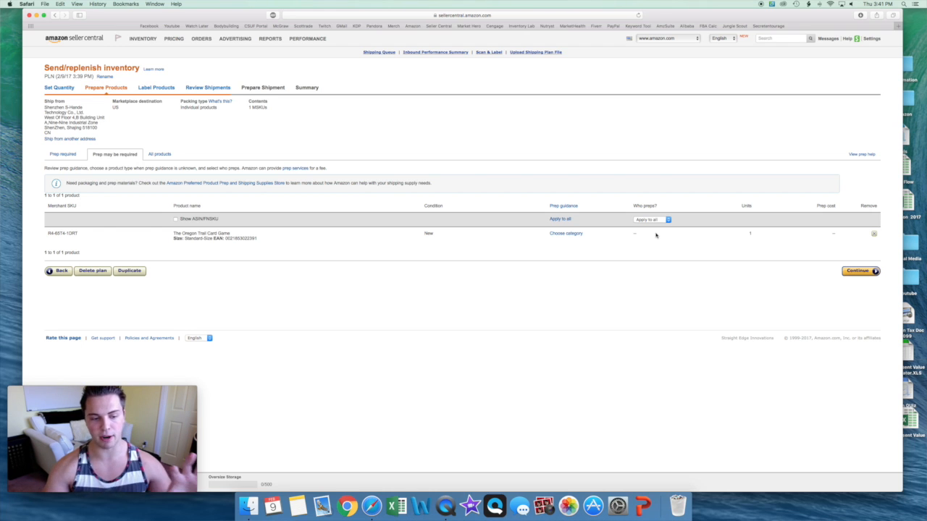
pyautogui.click(657, 219)
pyautogui.click(661, 231)
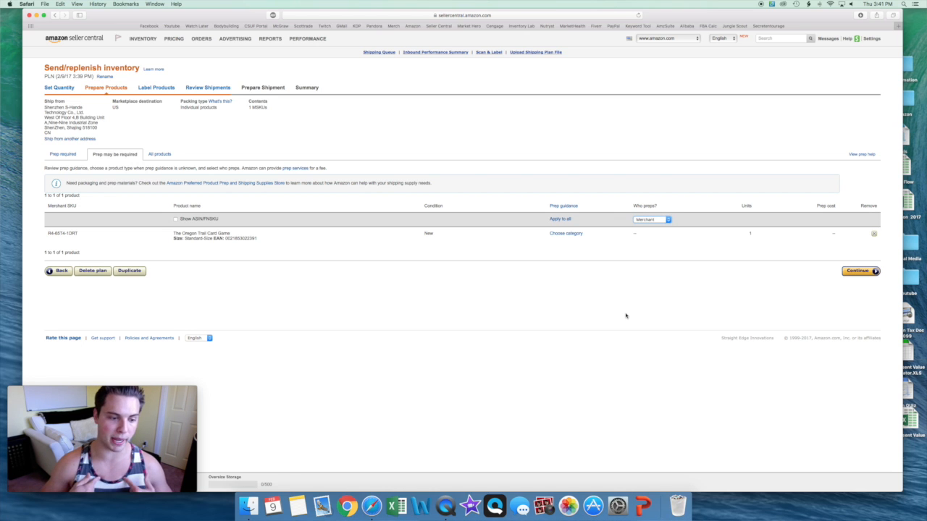
pyautogui.click(656, 220)
pyautogui.click(663, 226)
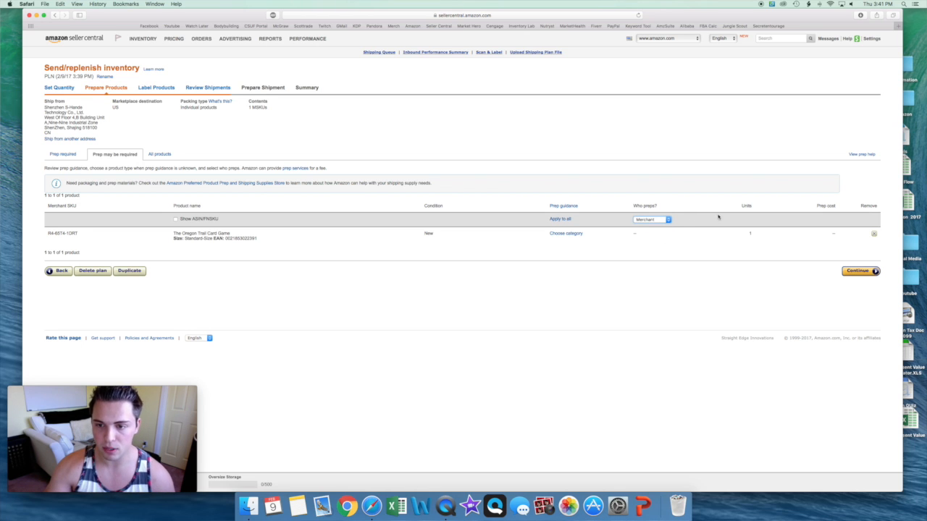
pyautogui.click(858, 272)
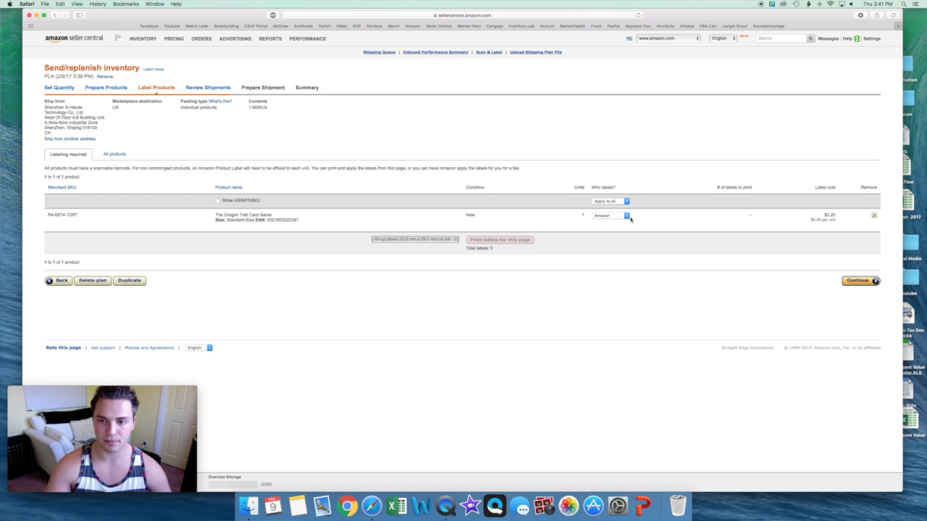
# - Choose Amazon to label all products and continue to the shipment review
pyautogui.click(611, 202)
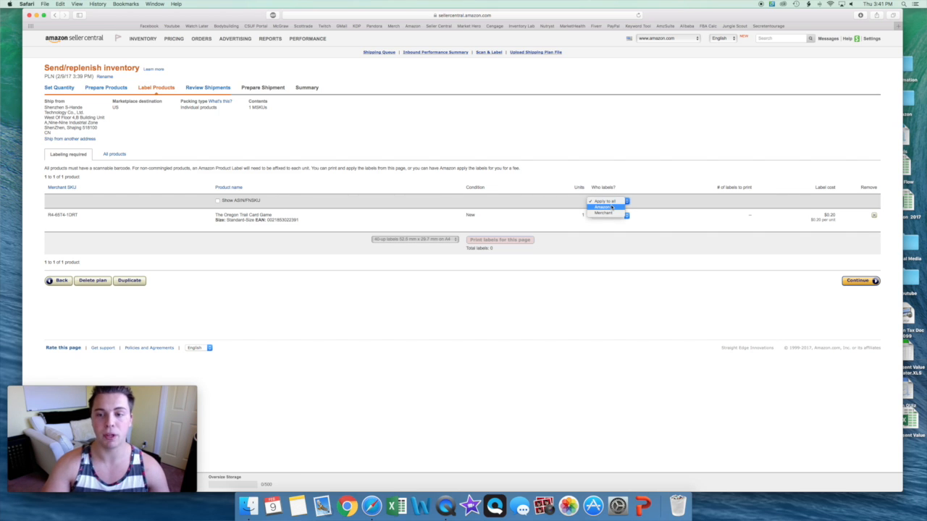
pyautogui.click(604, 207)
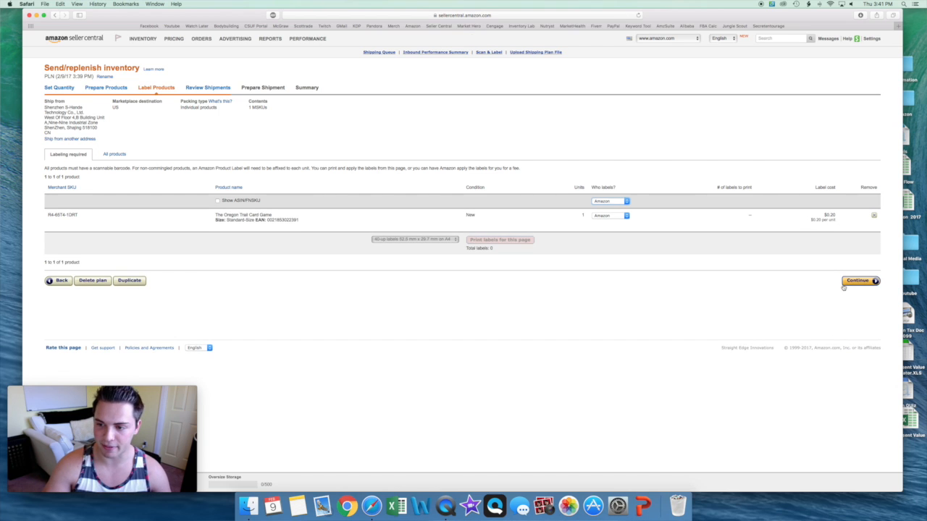
pyautogui.click(847, 283)
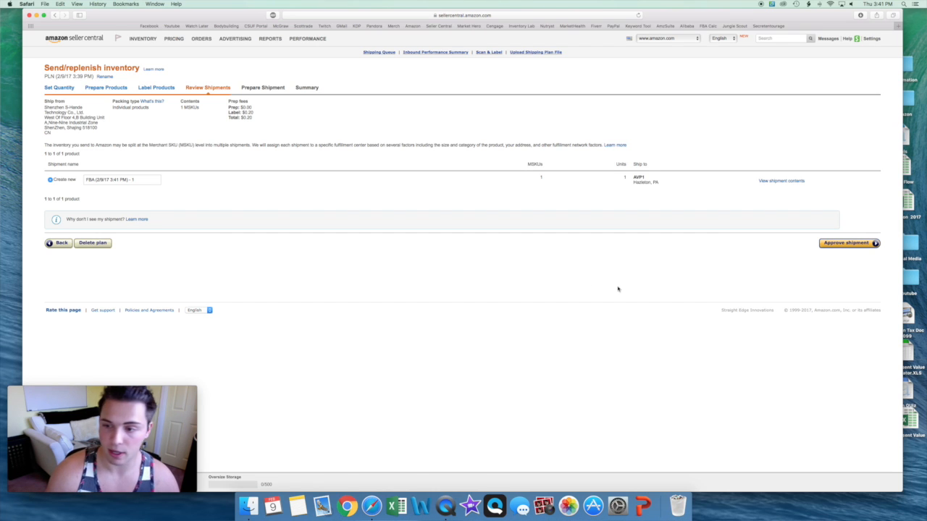
# - Approve the proposed shipment and start working on it to reach its preparation page
pyautogui.click(842, 245)
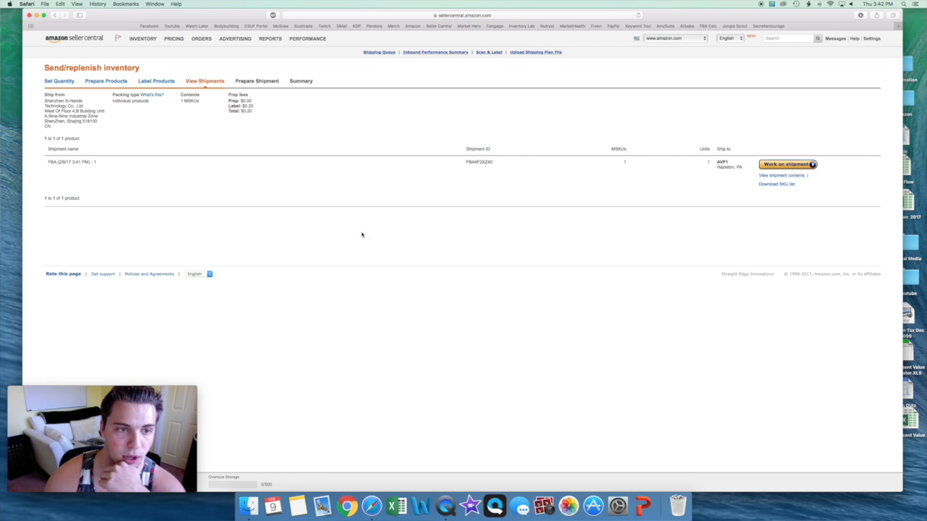
pyautogui.click(779, 165)
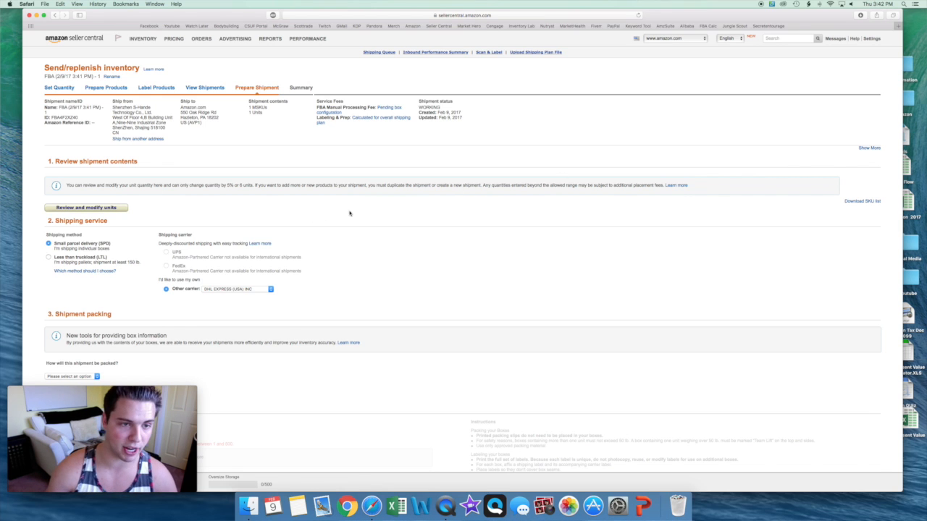
pyautogui.scroll(-2, 351, 213)
pyautogui.moveTo(181, 67); pyautogui.dragTo(203, 89)
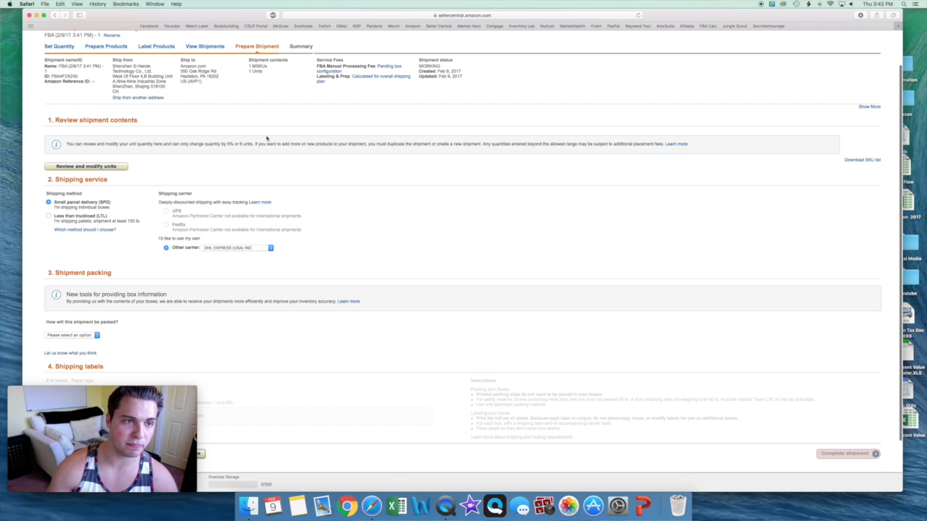
# - Specify that the shipment will be packed as Everything in one box
pyautogui.scroll(-3, 302, 215)
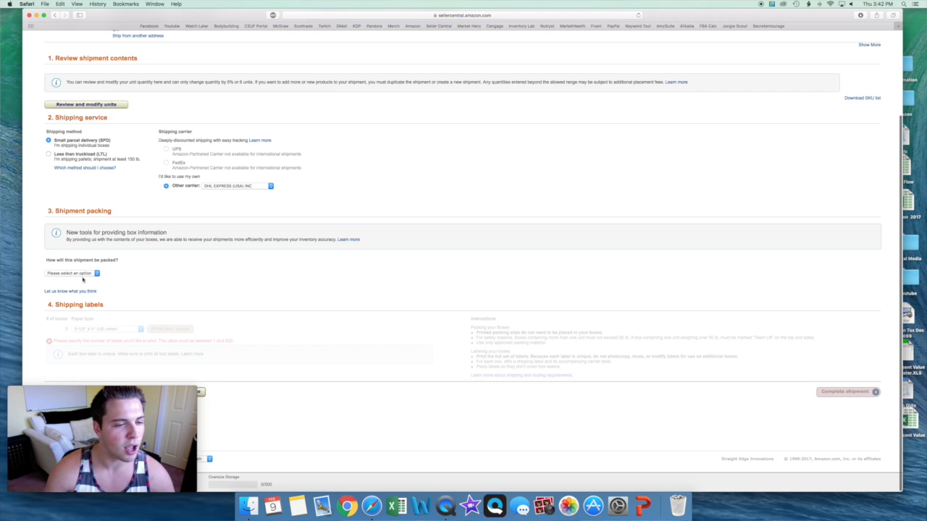
pyautogui.click(81, 275)
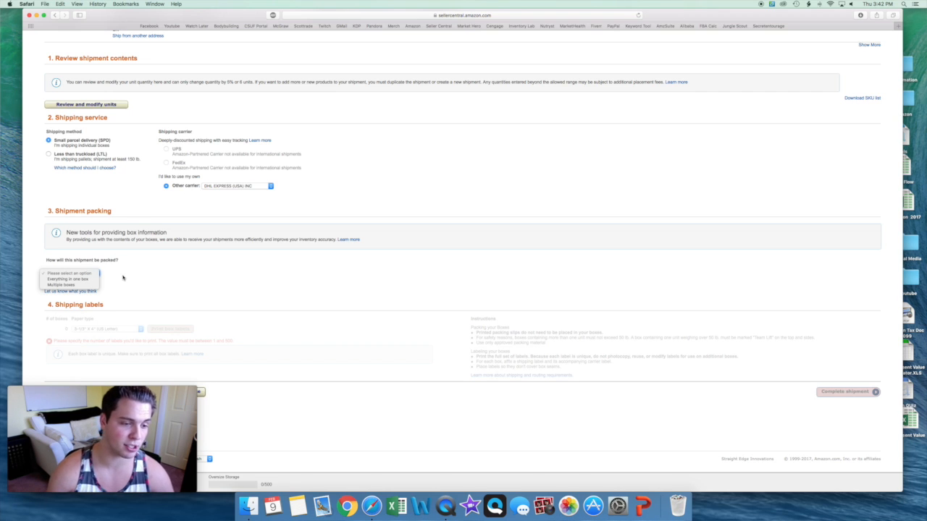
pyautogui.click(123, 277)
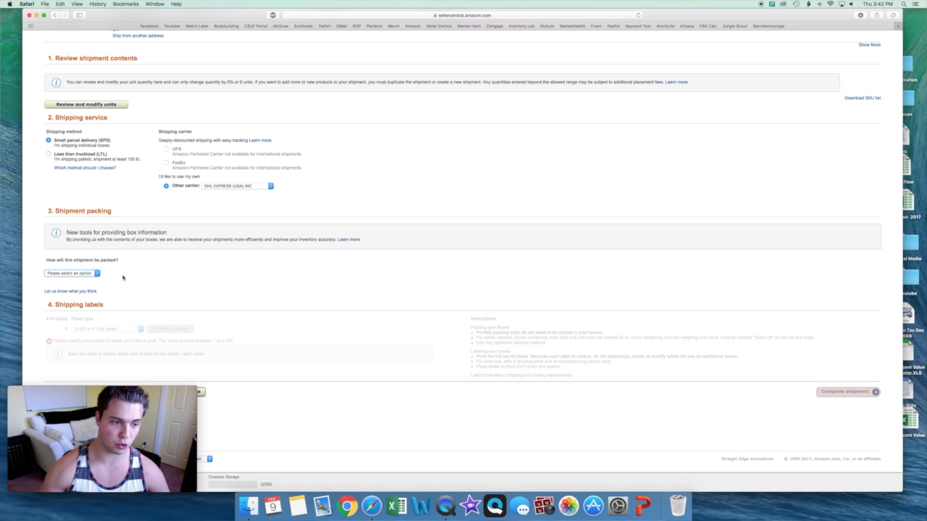
pyautogui.click(79, 273)
pyautogui.click(77, 285)
pyautogui.click(70, 272)
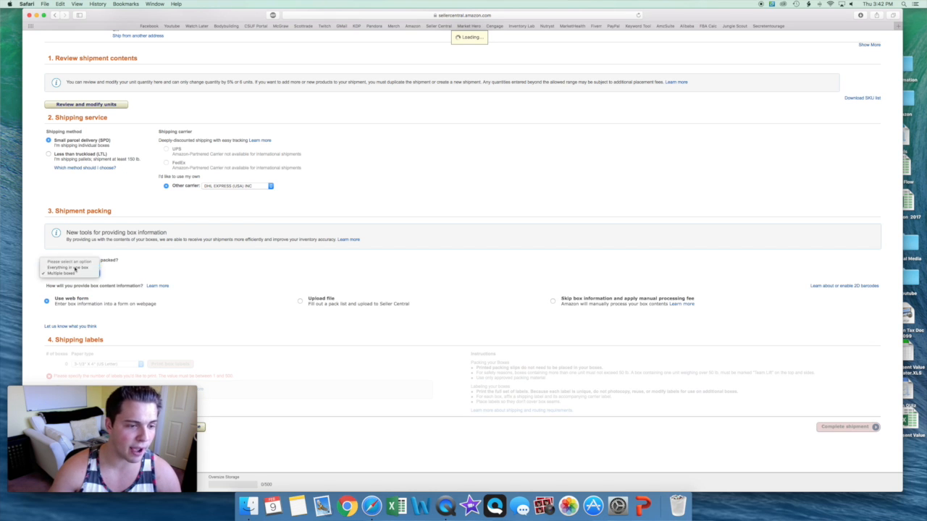
pyautogui.click(69, 268)
pyautogui.scroll(-3, 272, 267)
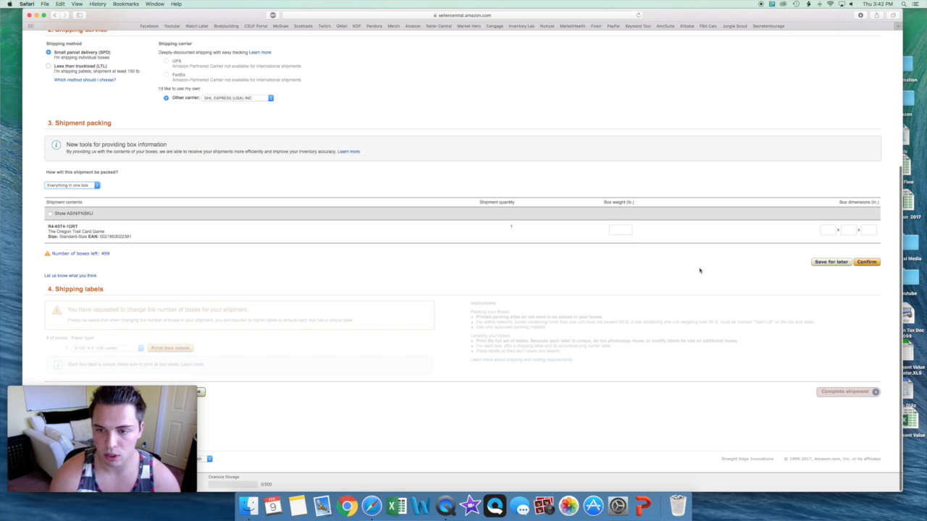
# - Enter a box weight of 1 lb and box dimensions of 4 x 10 x 8 in, and confirm the box information
pyautogui.click(621, 230)
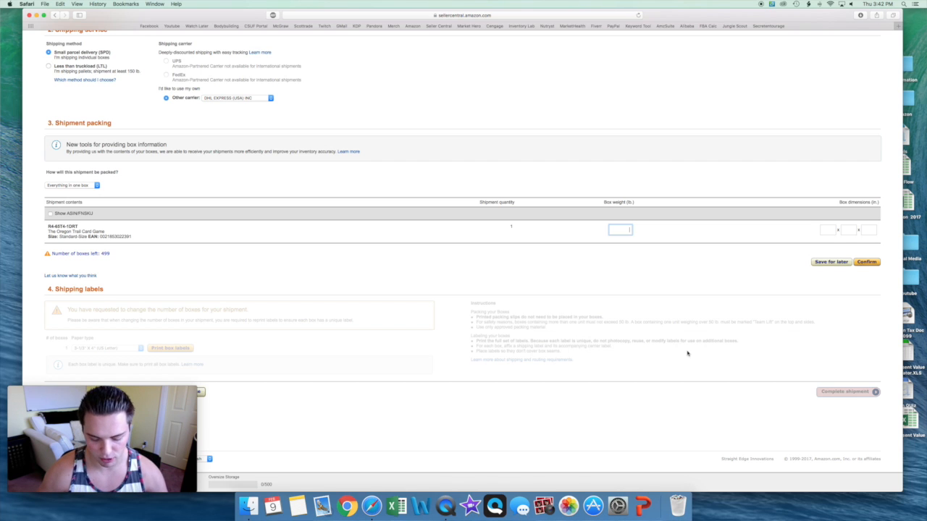
pyautogui.click(780, 232)
pyautogui.click(846, 231)
pyautogui.click(833, 231)
pyautogui.write('4')
pyautogui.press('Tab')
pyautogui.write('10')
pyautogui.press('Tab')
pyautogui.write('8')
pyautogui.click(620, 284)
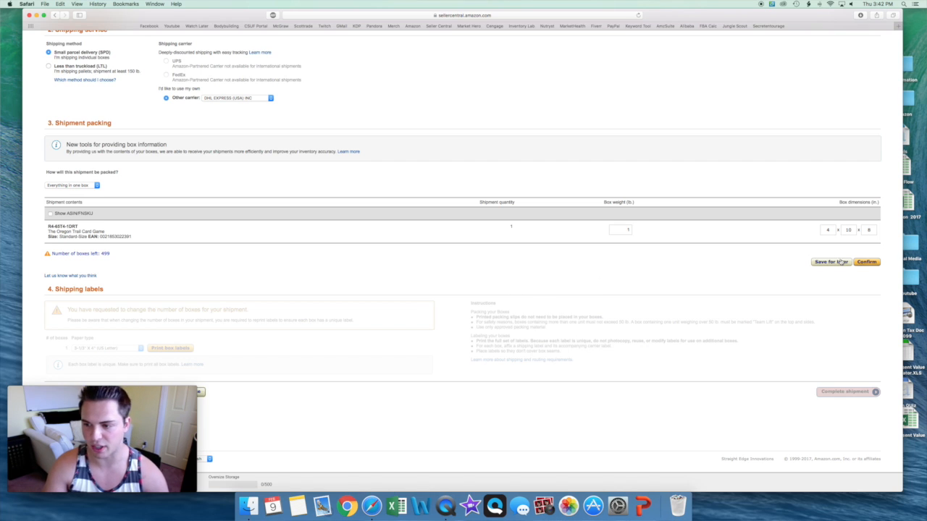
pyautogui.click(866, 262)
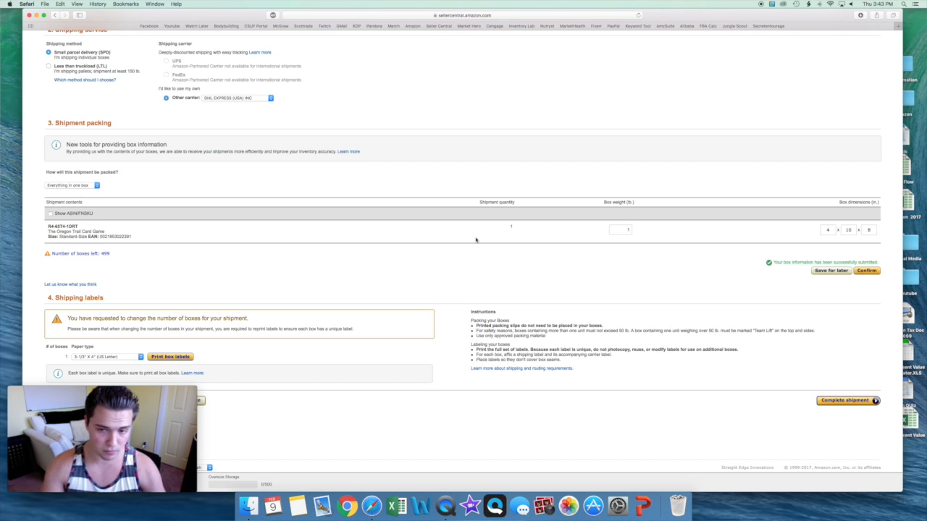
# - Generate the box label for printing on 3-1/3" X 4" (US Letter) paper and examine its contents in the PDF
pyautogui.scroll(-1, 304, 194)
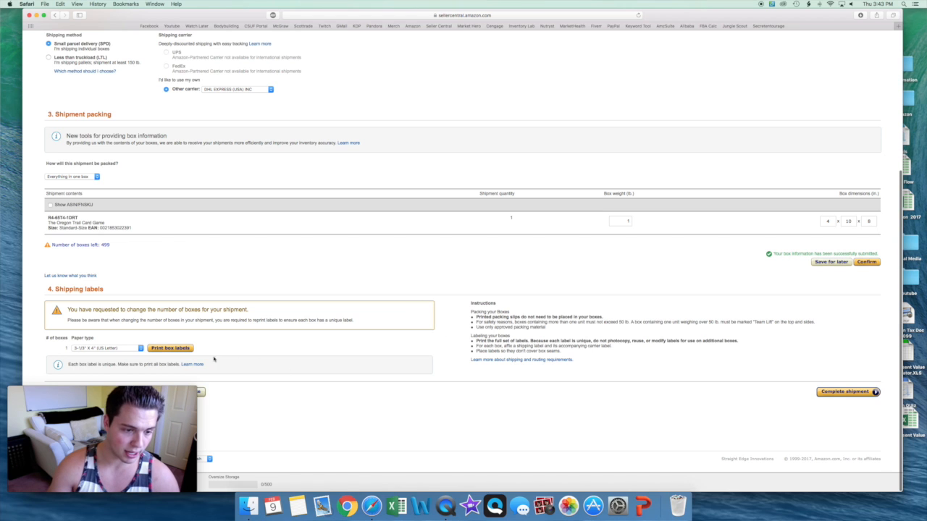
pyautogui.click(171, 349)
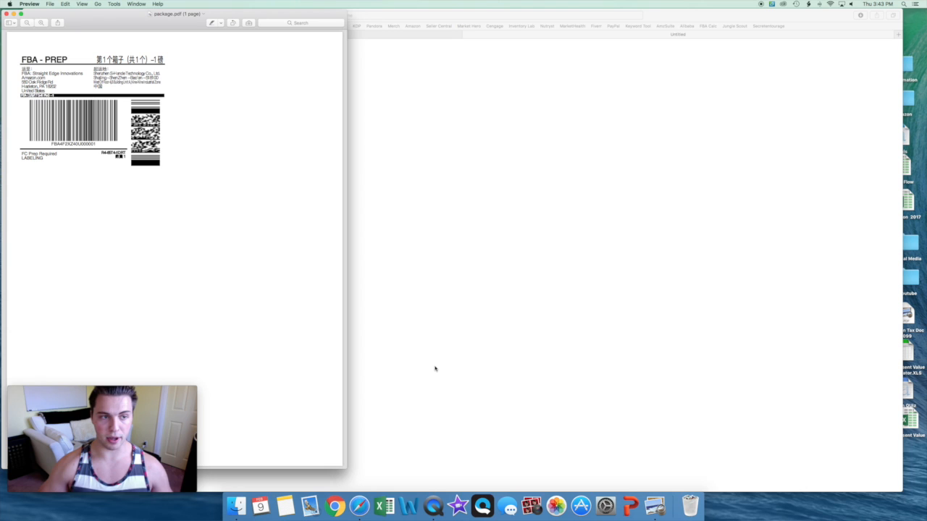
pyautogui.moveTo(19, 55); pyautogui.dragTo(116, 138)
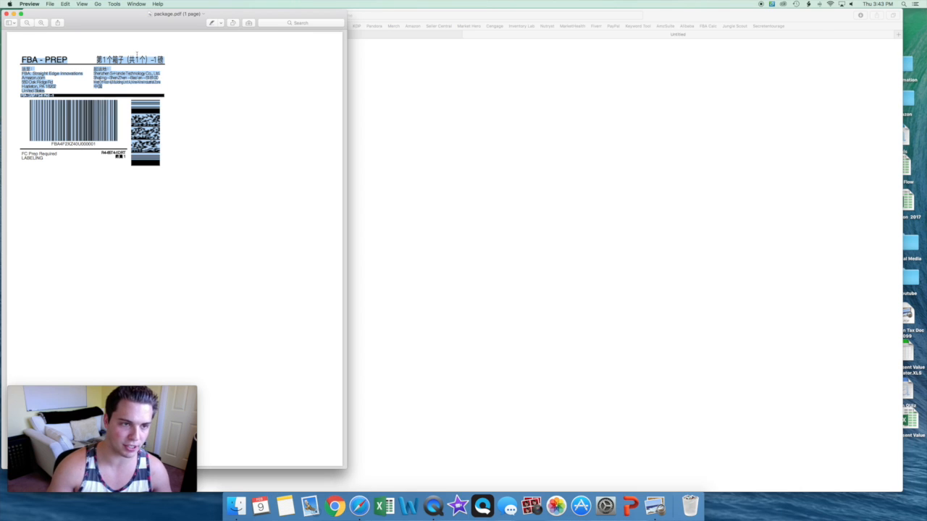
pyautogui.click(190, 120)
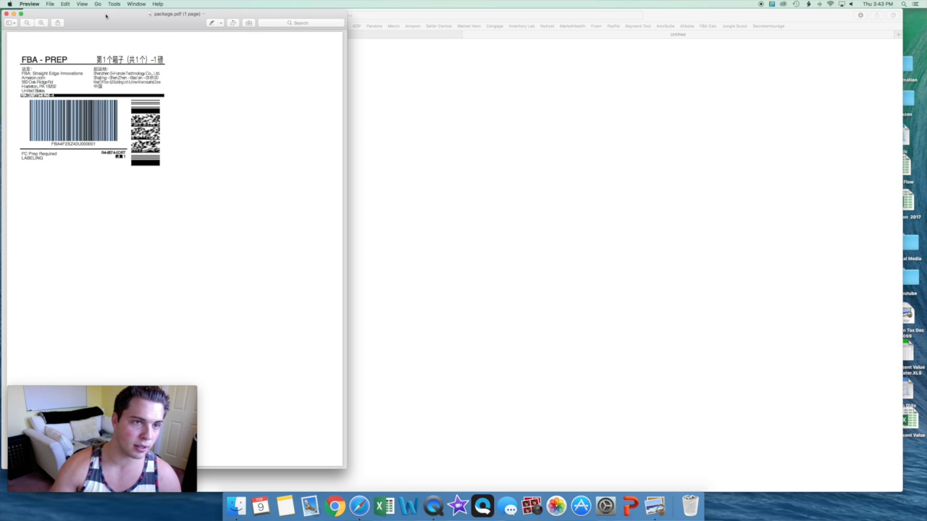
# - Quit Preview and close the blank browser tab to return to the shipment workflow
pyautogui.click(29, 4)
pyautogui.click(45, 72)
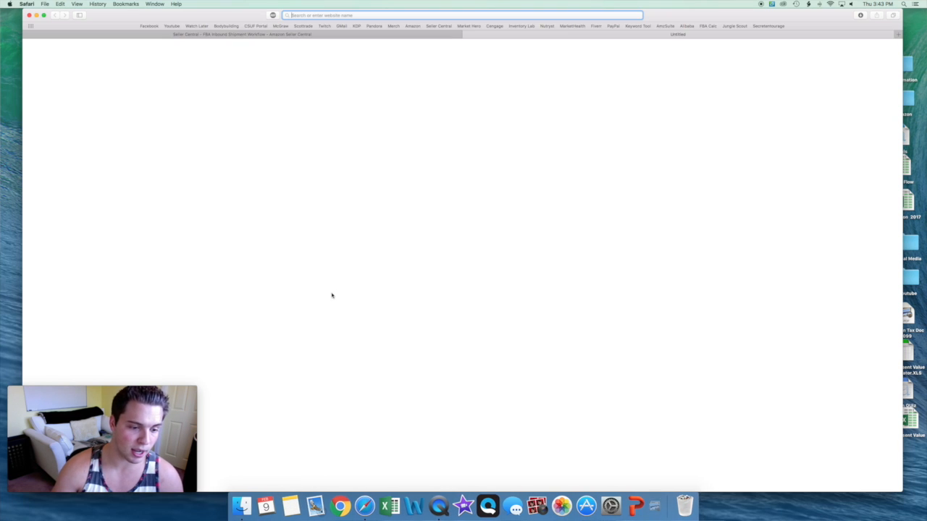
pyautogui.click(466, 34)
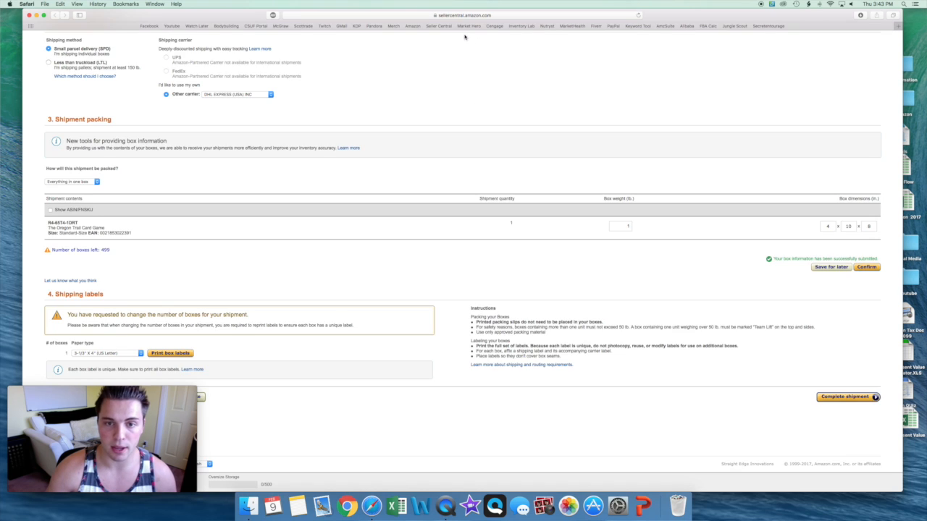
# - Complete the shipment and mark it as shipped
pyautogui.scroll(-1, 371, 248)
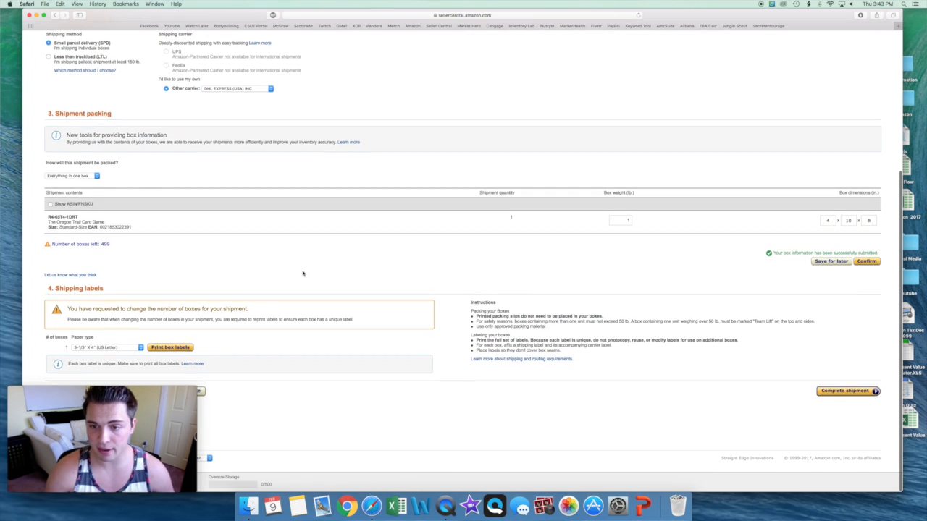
pyautogui.click(846, 391)
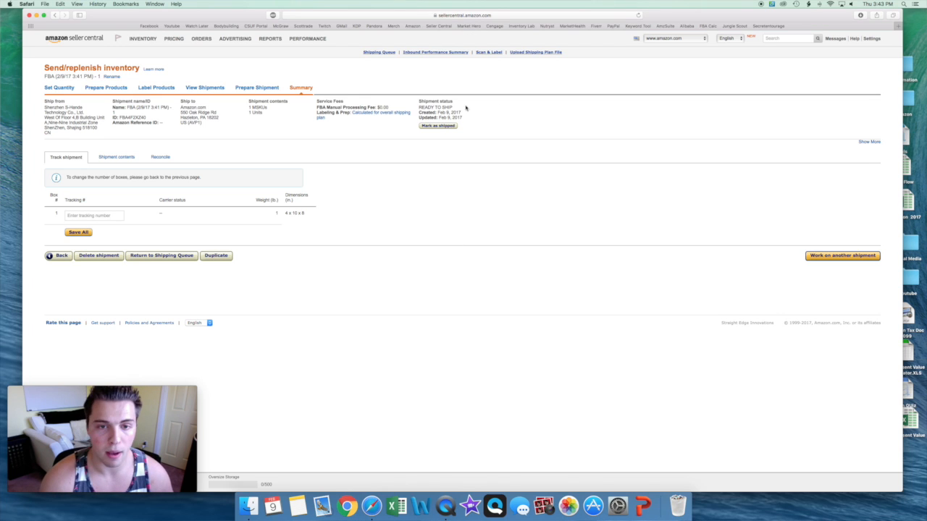
pyautogui.click(440, 127)
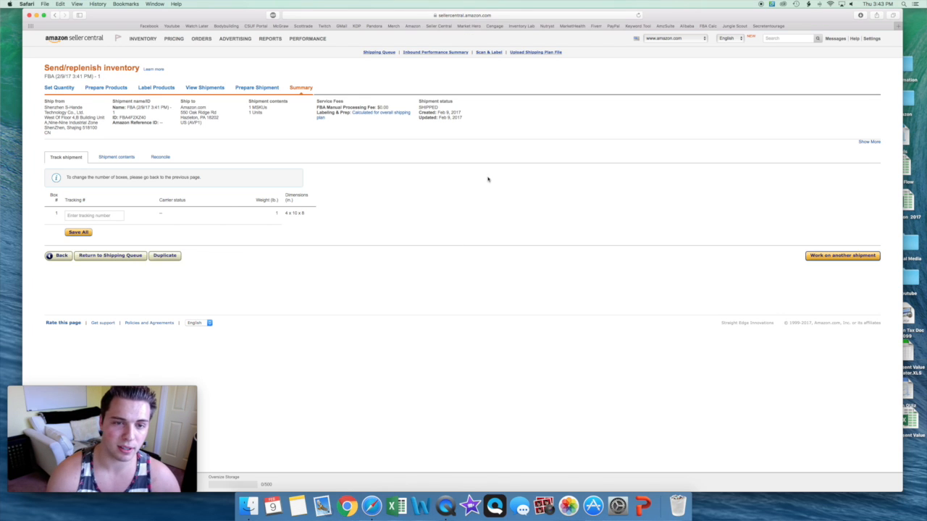
# - Go back to the plan's shipments through the option to work on another shipment and open the shipment's tracking summary
pyautogui.click(838, 256)
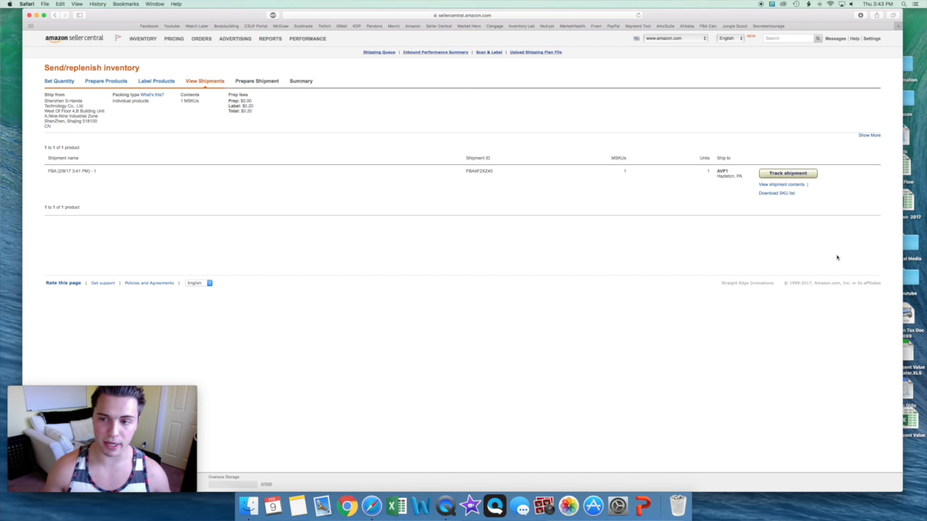
pyautogui.click(788, 175)
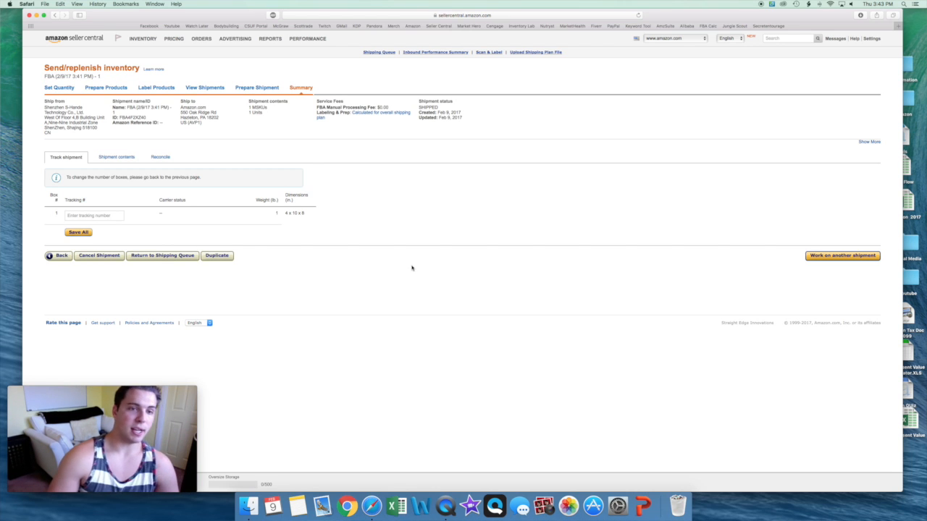
# - Return to the Prepare Shipment stage and expand the shipment's units to review its contents, carrier and packing
pyautogui.click(256, 88)
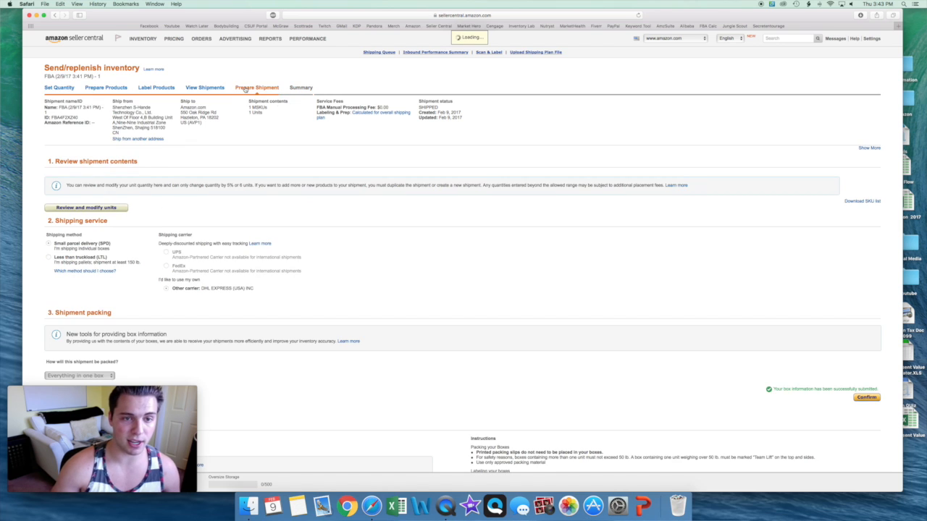
pyautogui.scroll(-1, 174, 208)
pyautogui.scroll(-2, 174, 208)
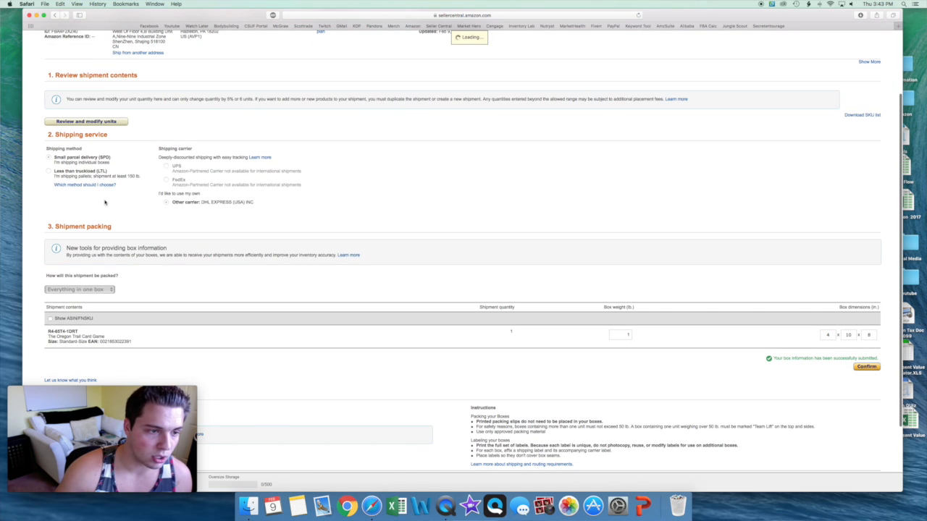
pyautogui.click(95, 123)
pyautogui.scroll(-3, 342, 226)
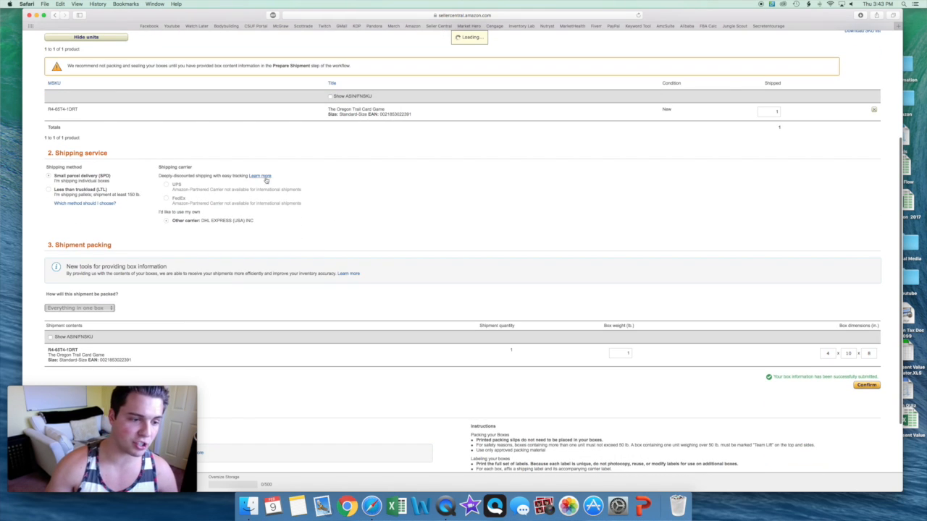
# - Review the Prepare Shipment page's contents, shipping service, packing and box label sections, and check the help on labeling and prep fees
pyautogui.scroll(-3, 199, 196)
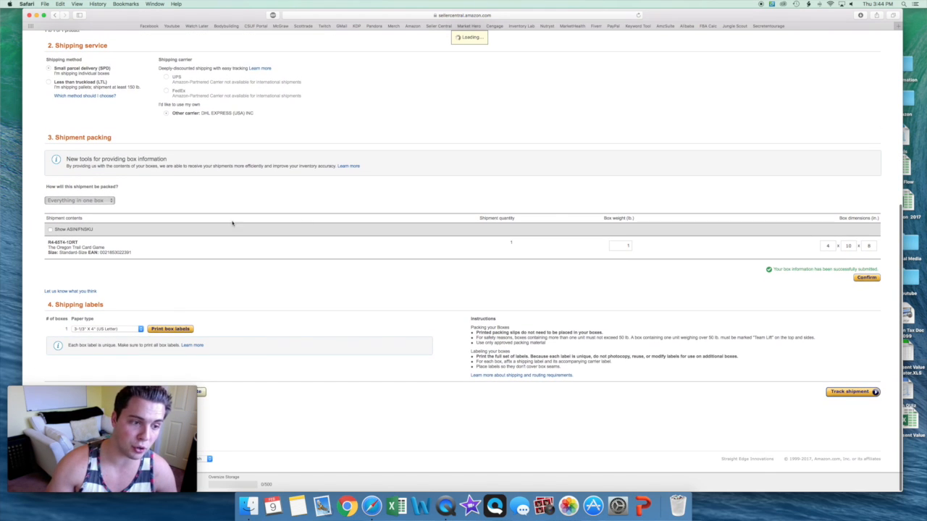
pyautogui.moveTo(218, 16); pyautogui.dragTo(240, 16)
pyautogui.scroll(3, 219, 147)
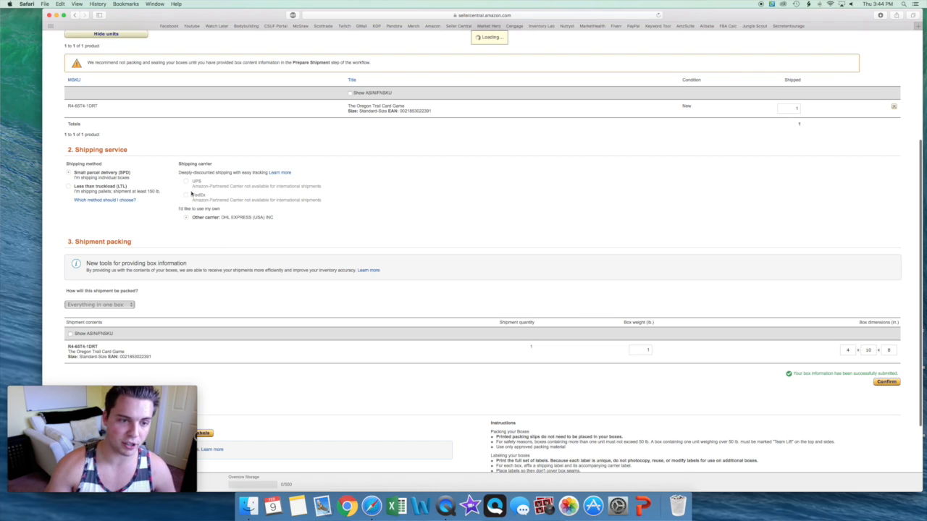
pyautogui.scroll(-2, 160, 284)
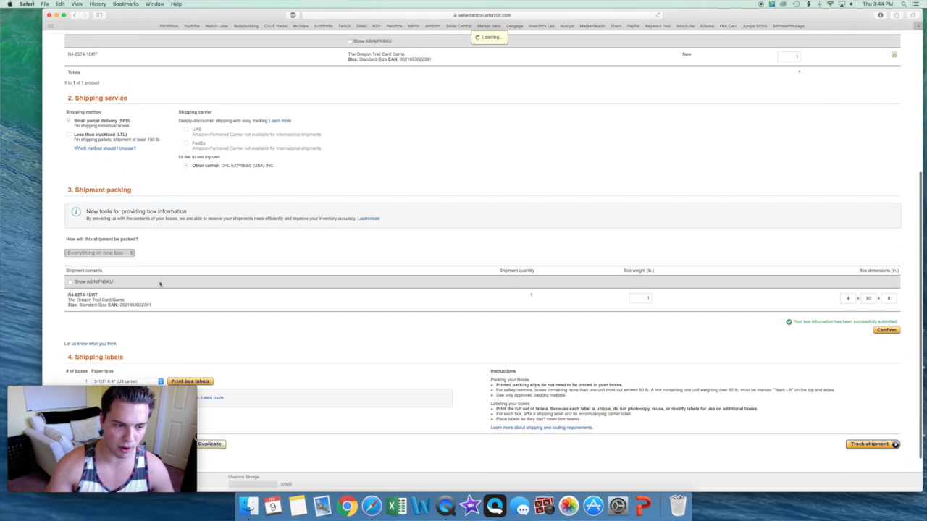
pyautogui.scroll(-2, 414, 321)
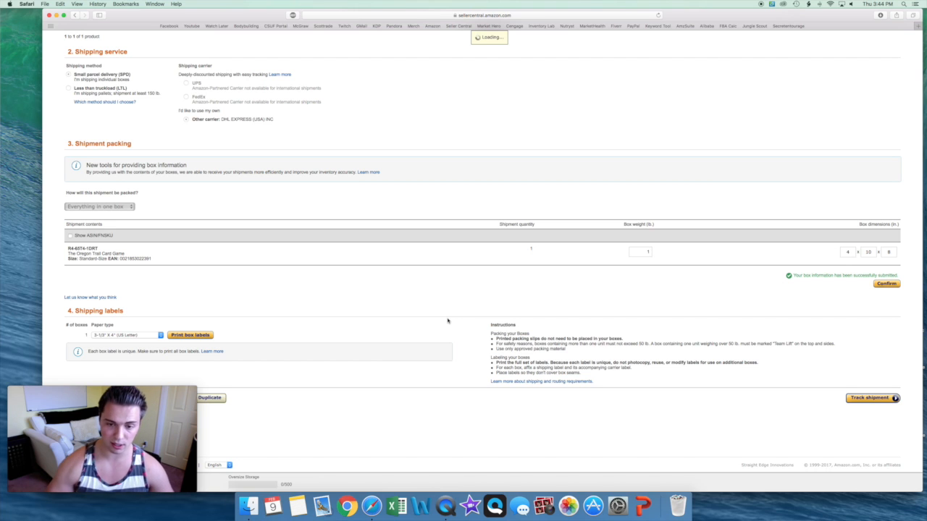
pyautogui.scroll(8, 447, 321)
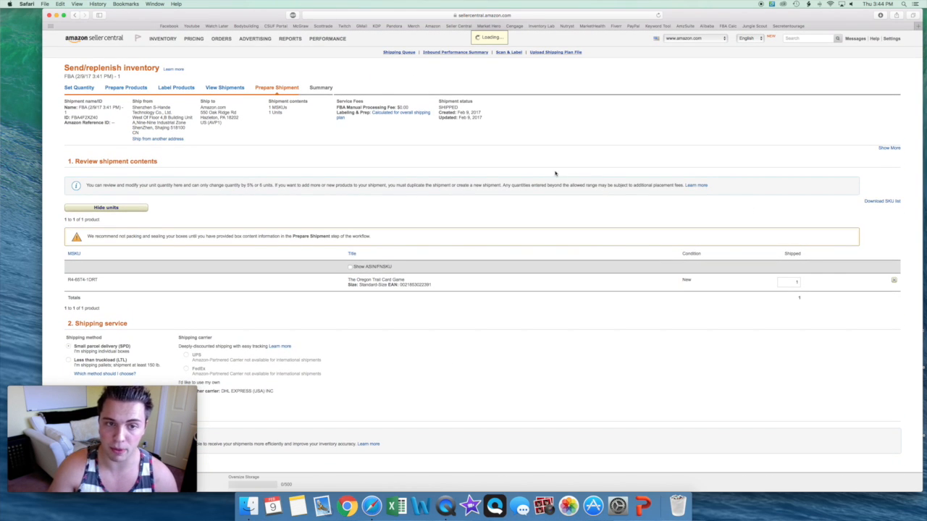
pyautogui.scroll(-3, 732, 172)
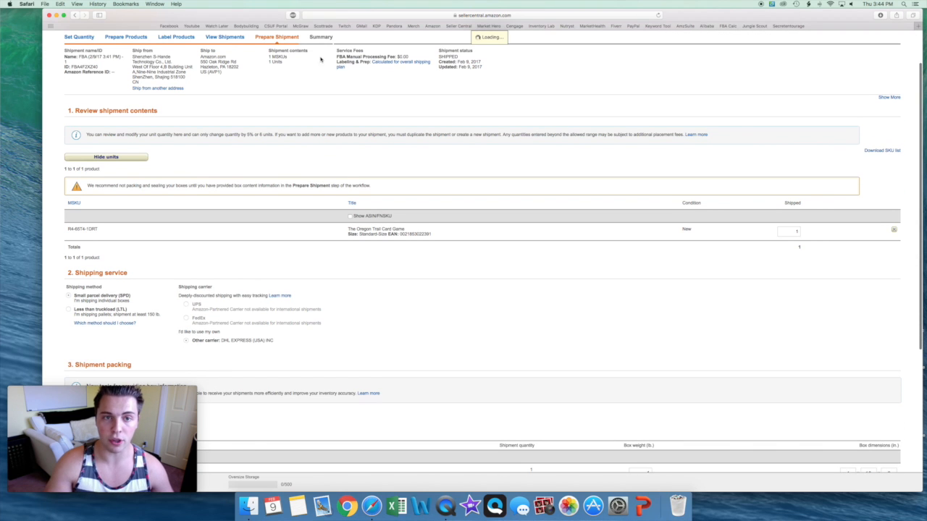
pyautogui.click(400, 64)
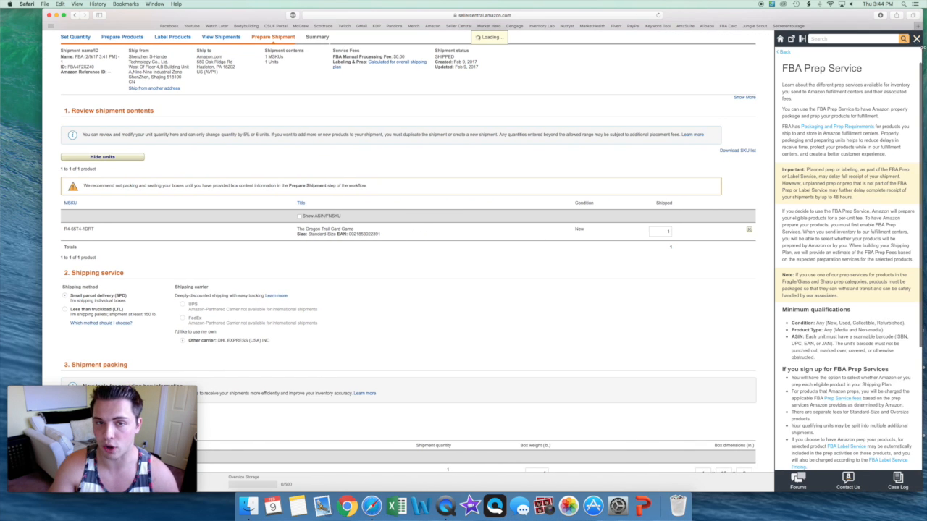
pyautogui.click(916, 39)
# - View the tracking number field in the shipment's tracking summary, and return to the plan's shipments through the option to work on another shipment
pyautogui.scroll(-10, 784, 284)
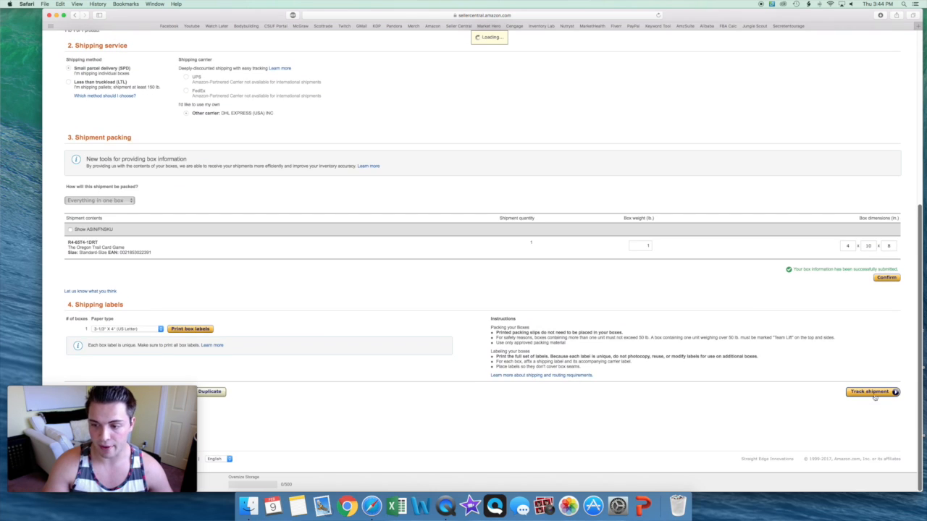
pyautogui.click(874, 394)
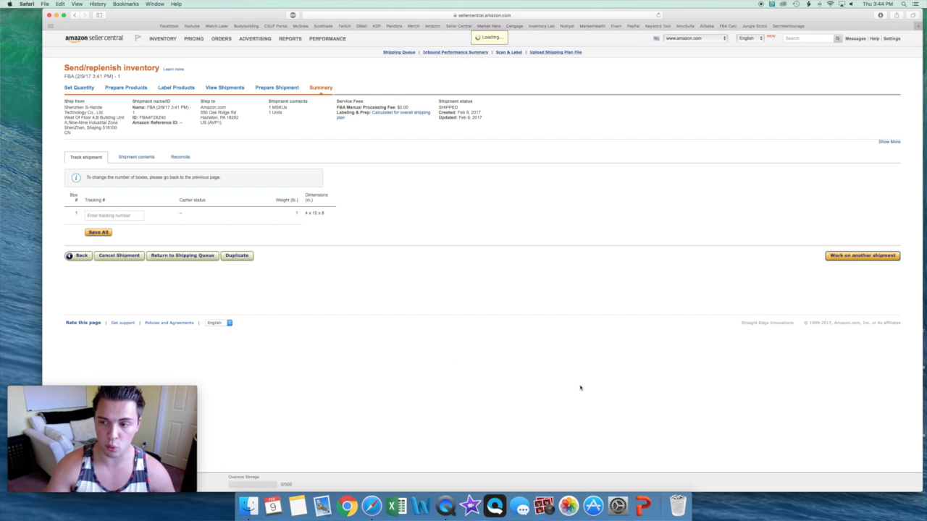
pyautogui.click(105, 212)
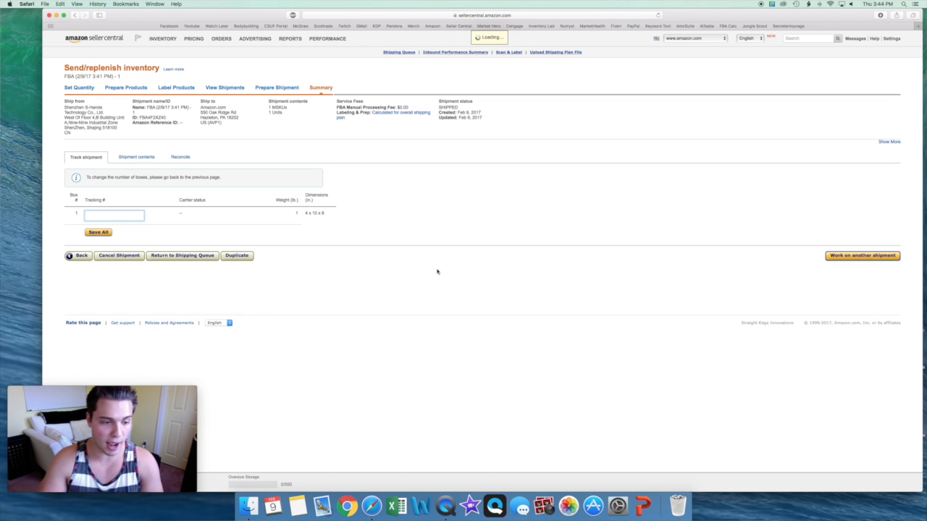
pyautogui.click(866, 257)
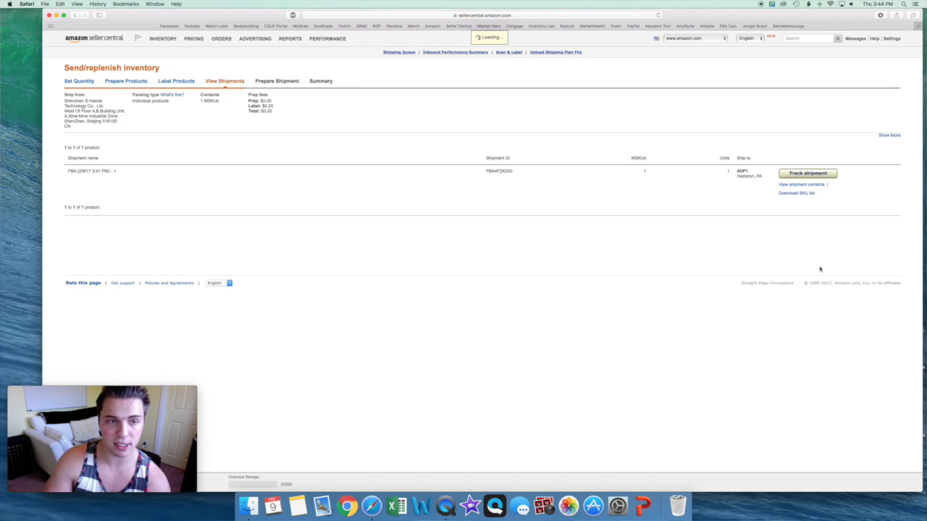
# - Go to Manage Inventory and search the listings for "oregon"
pyautogui.moveTo(153, 39)
pyautogui.click(170, 52)
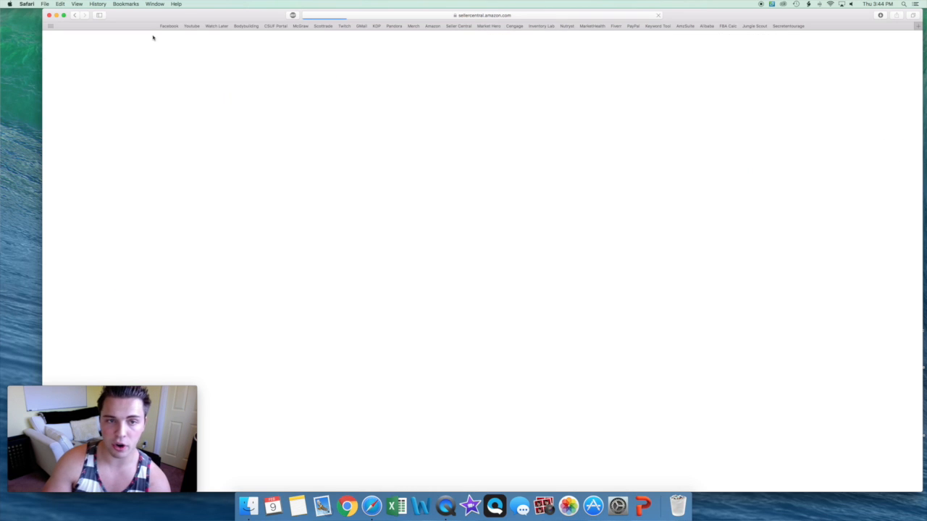
pyautogui.click(131, 89)
pyautogui.write('oreg')
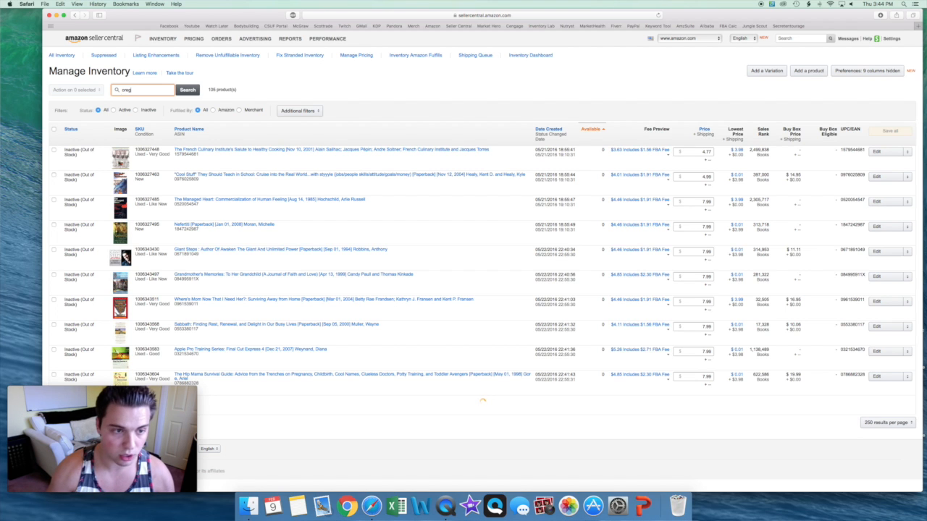
pyautogui.write('on')
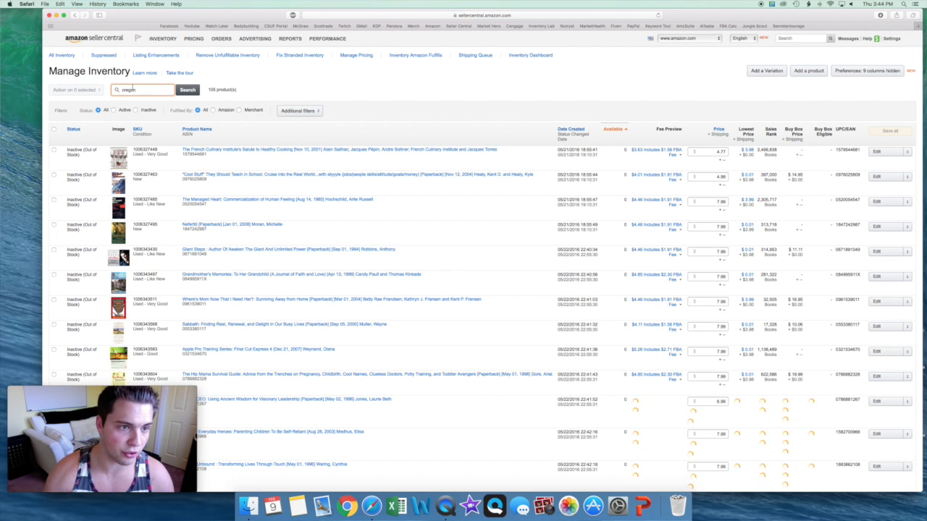
pyautogui.click(194, 91)
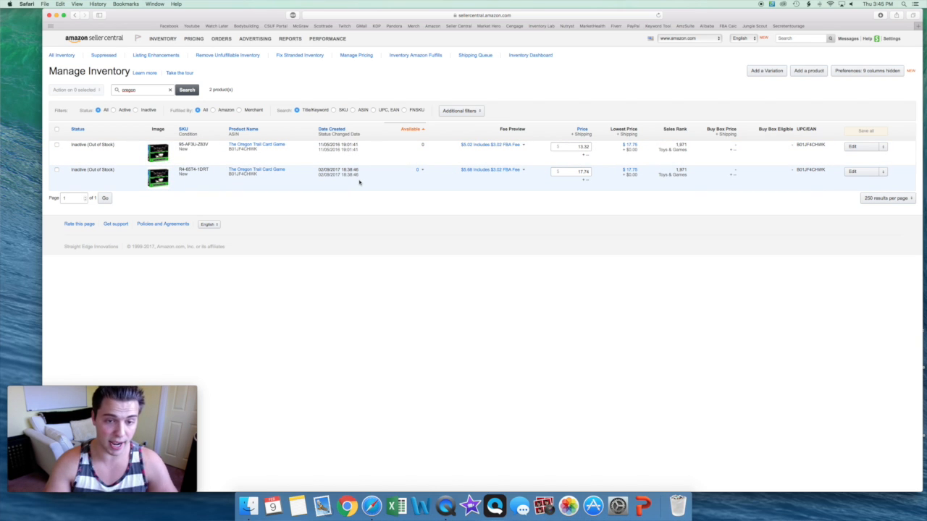
# - Examine the available, inbound and reserved units in the Amazon fulfilled quantity breakdown of the Oregon Trail listing created 02/09/2017, and close it
pyautogui.click(418, 171)
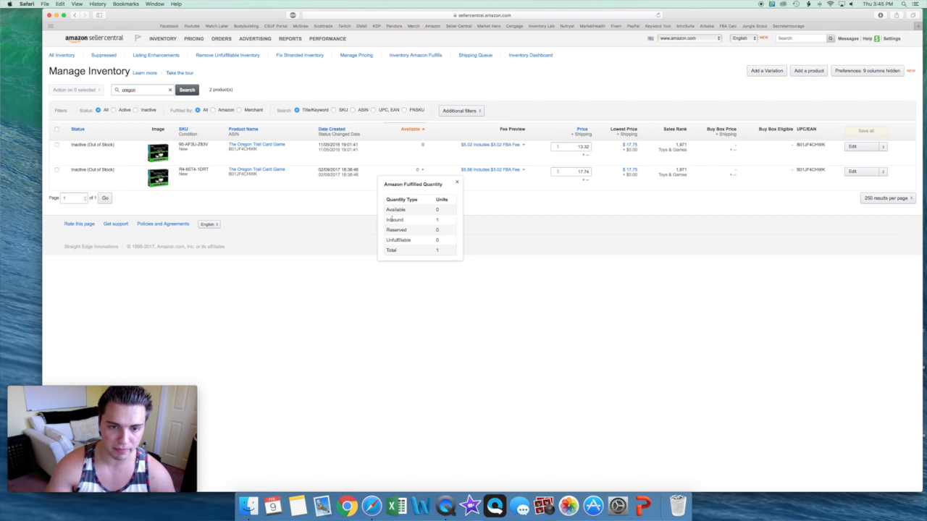
pyautogui.moveTo(385, 210); pyautogui.dragTo(405, 211)
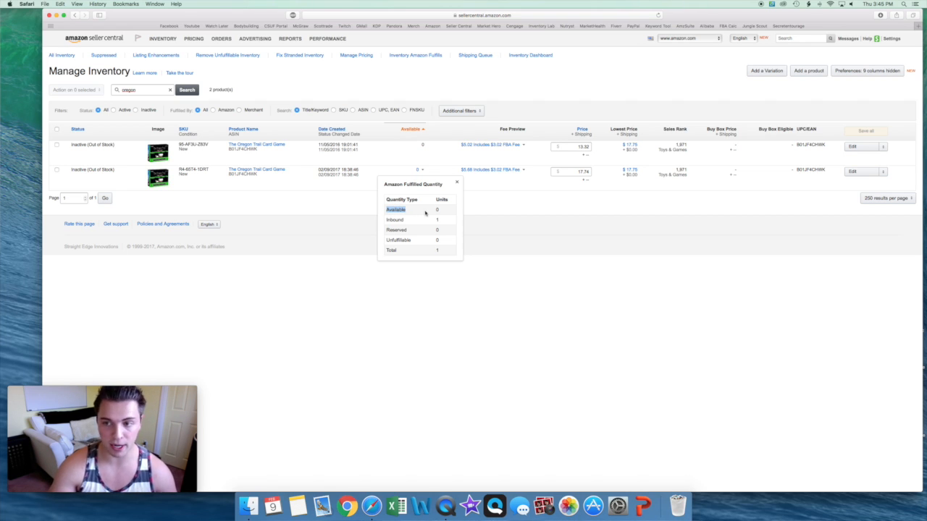
pyautogui.click(408, 222)
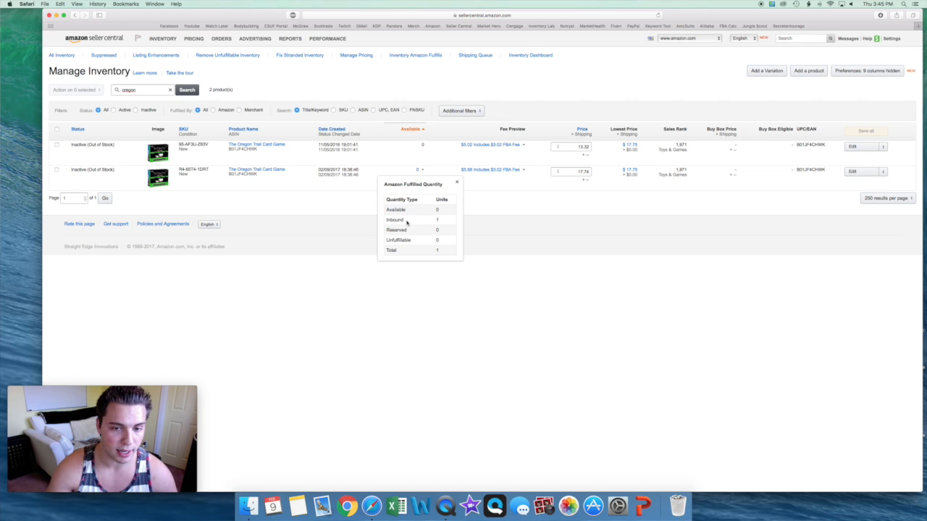
pyautogui.moveTo(410, 231); pyautogui.dragTo(384, 230)
pyautogui.click(406, 237)
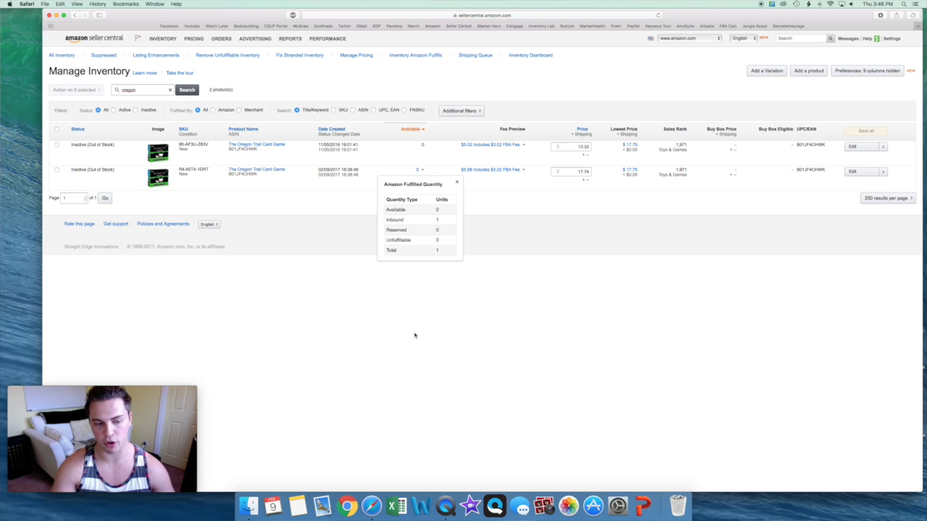
pyautogui.click(457, 182)
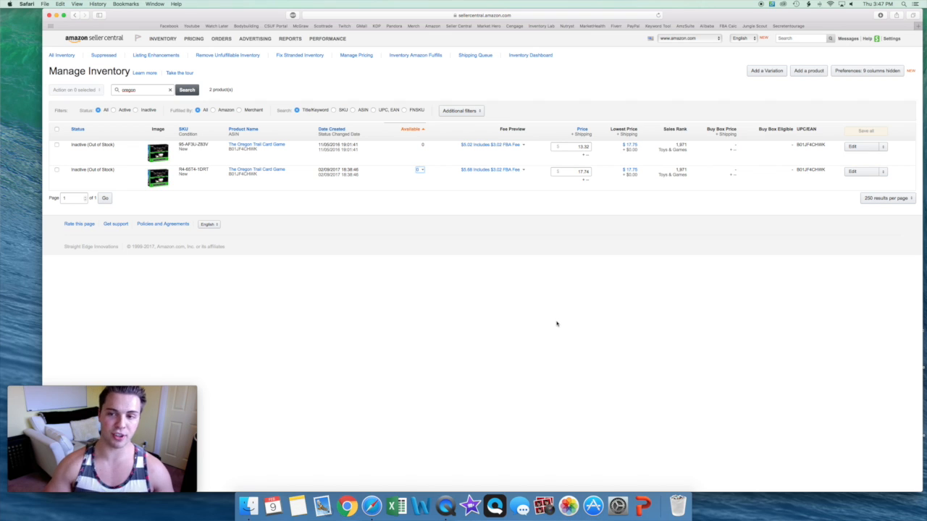
# - Check the Buy Box price of the listing created 02/09/2017 and view its Amazon fulfilled quantity breakdown again
pyautogui.moveTo(727, 172); pyautogui.dragTo(740, 173)
pyautogui.click(739, 173)
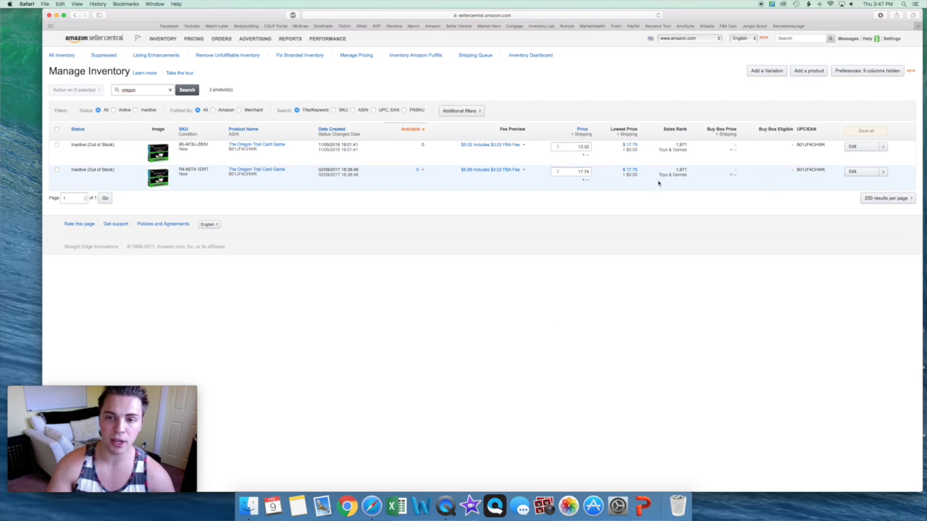
pyautogui.click(419, 169)
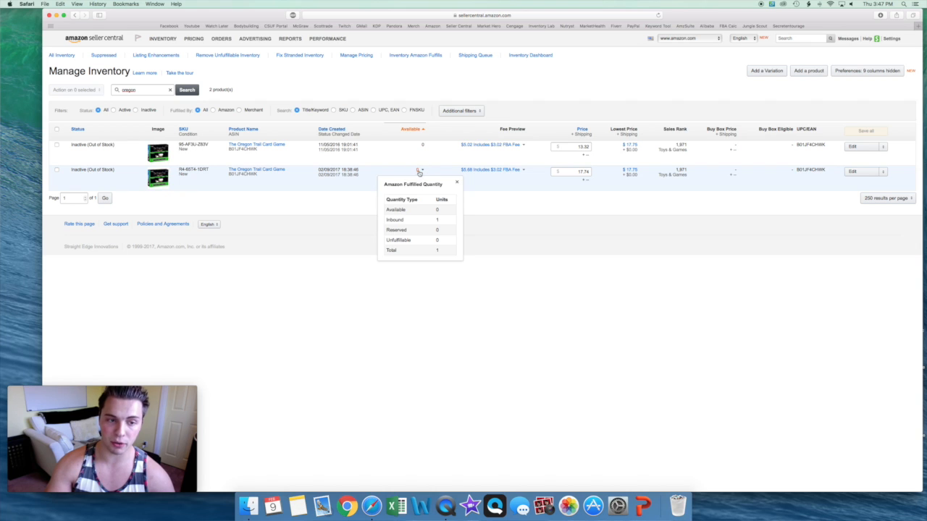
pyautogui.click(81, 171)
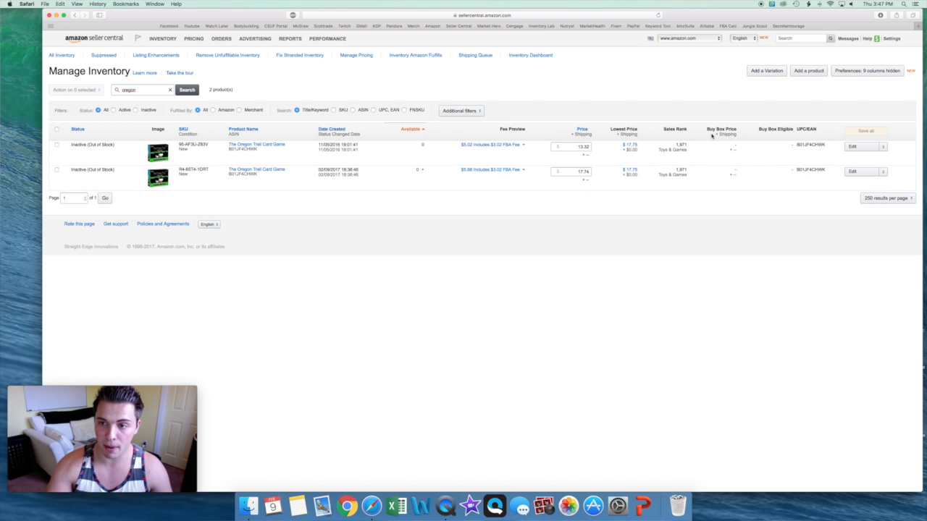
# - Examine the Buy Box Price column for both Oregon Trail listings, look at the inventory column display preferences, and return to the listings
pyautogui.moveTo(706, 129); pyautogui.dragTo(738, 130)
pyautogui.click(735, 317)
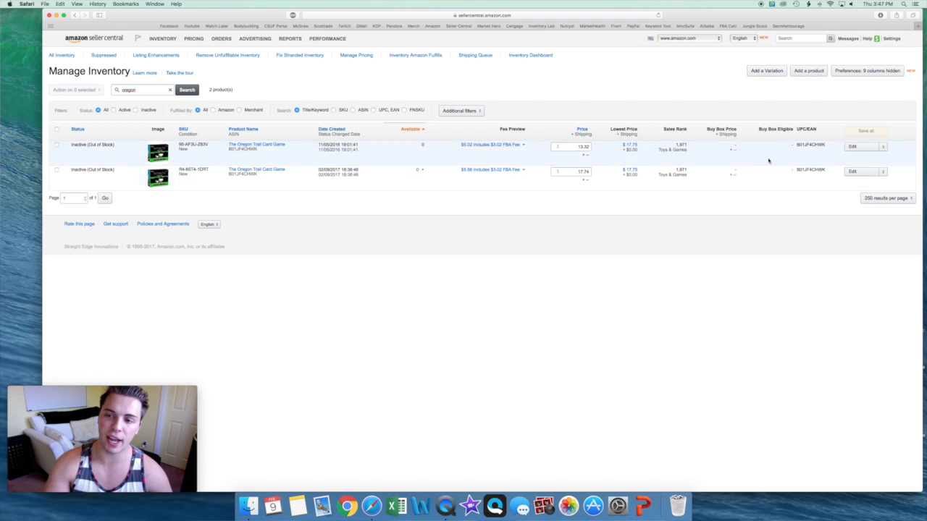
pyautogui.moveTo(708, 129); pyautogui.dragTo(745, 181)
pyautogui.click(751, 206)
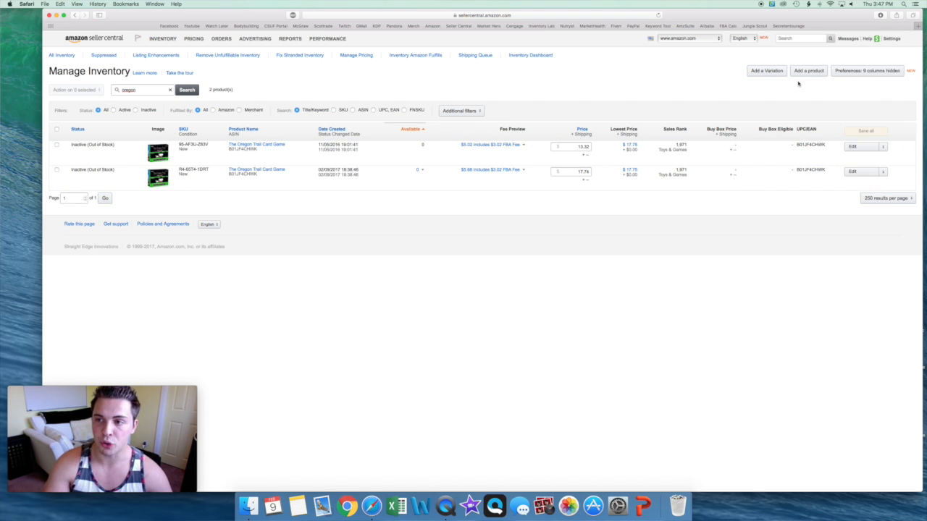
pyautogui.click(869, 70)
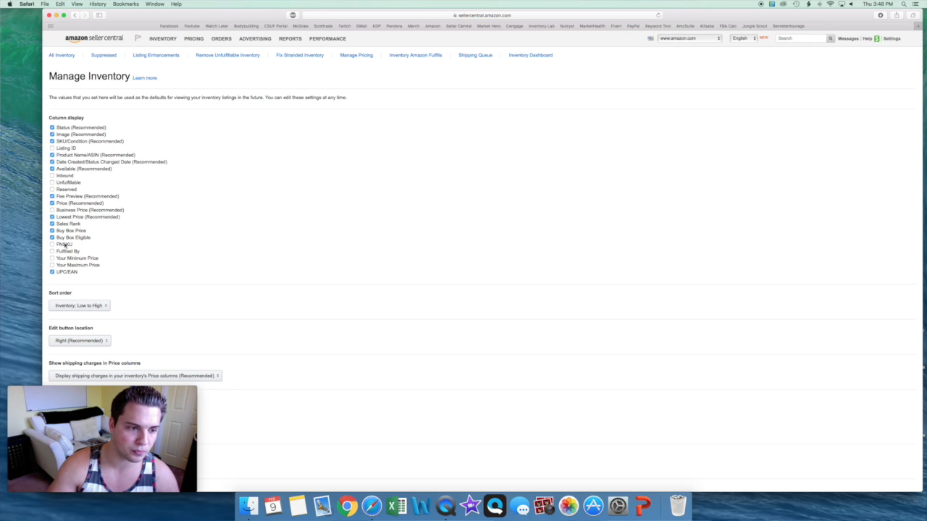
pyautogui.click(75, 15)
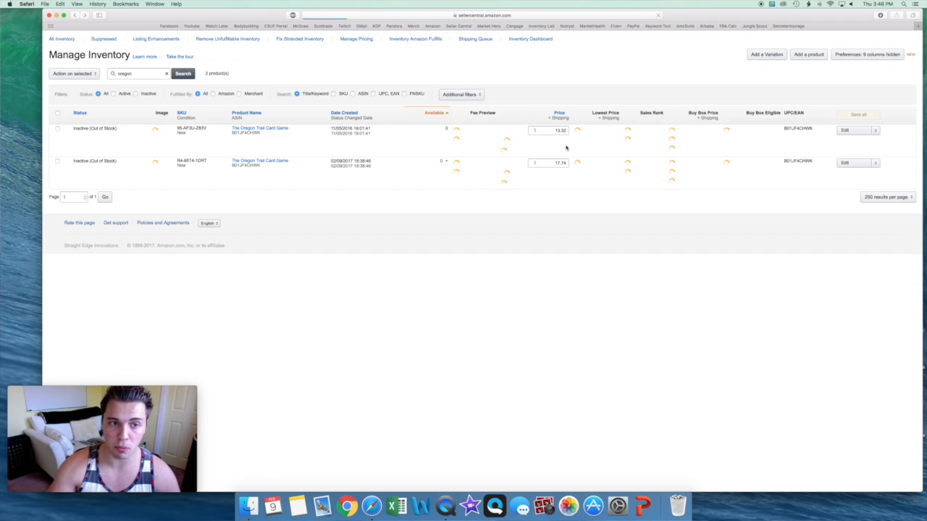